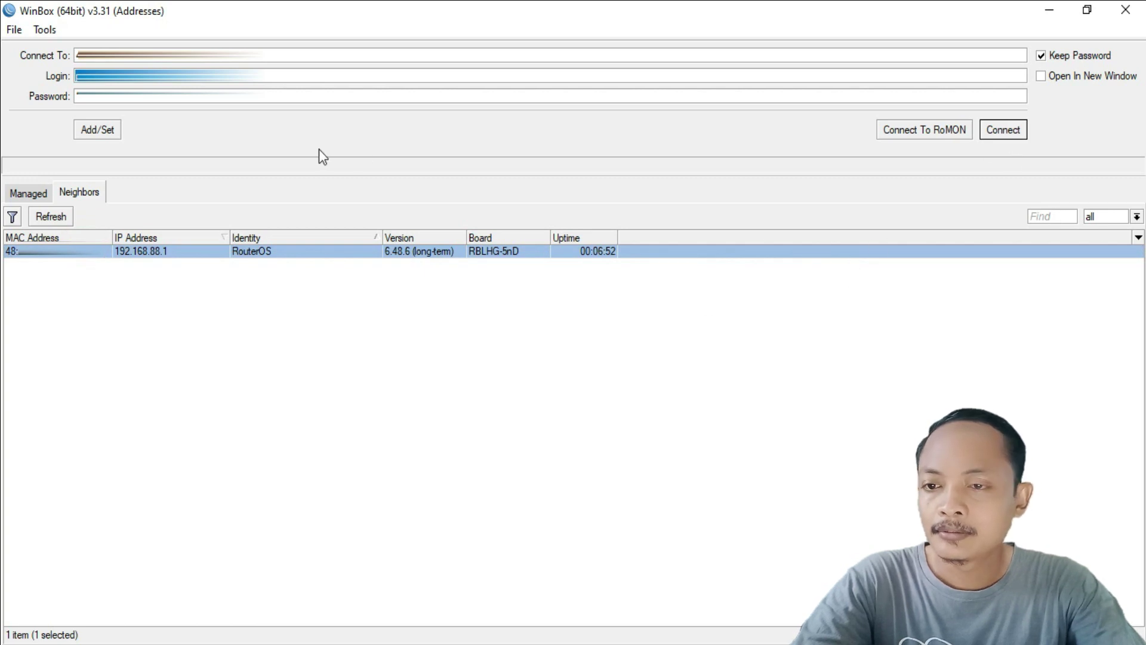
Connect to the discovered RouterOS neighbor with the login admin and an empty password.
text(admin)
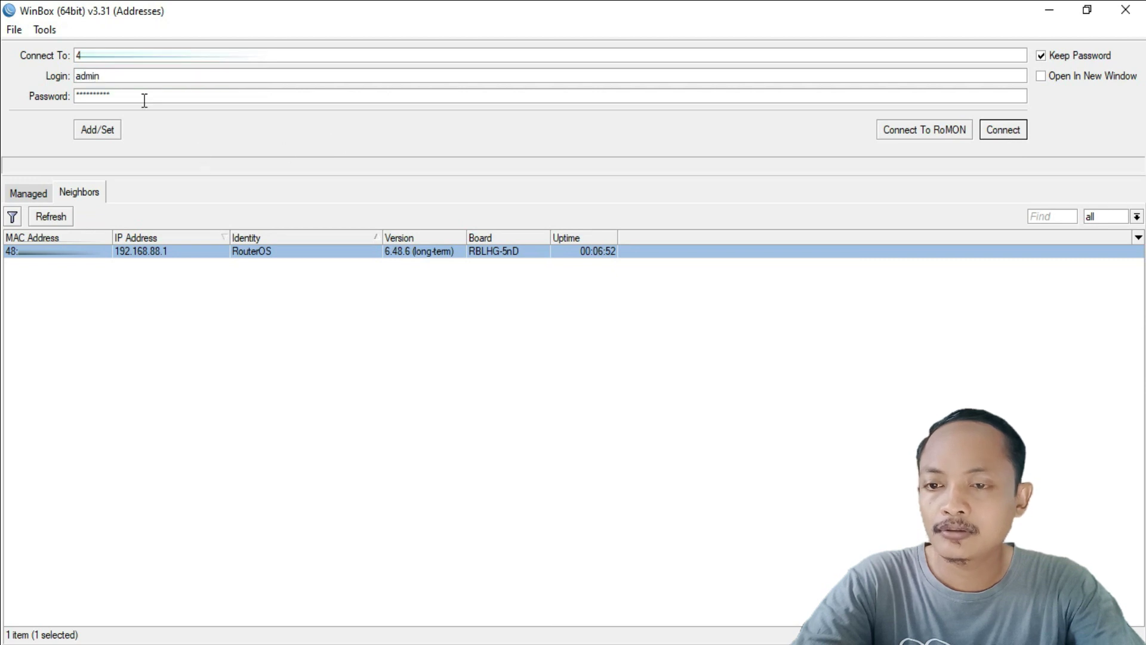
double_click(137, 97)
key(BackSpace)
click(274, 396)
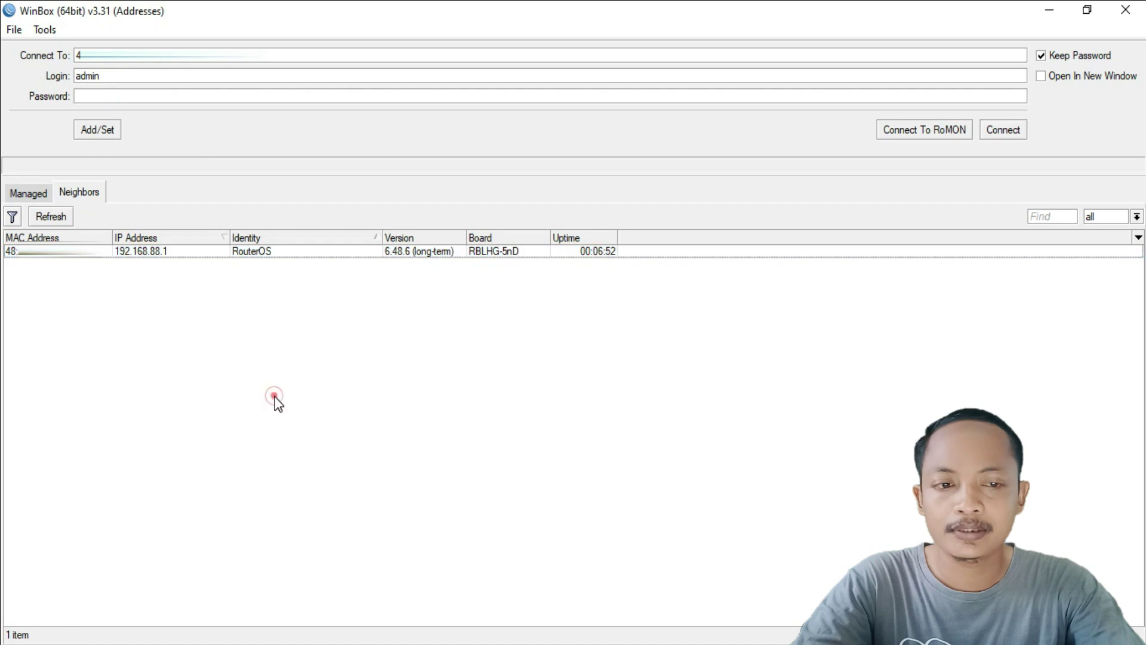
click(1003, 131)
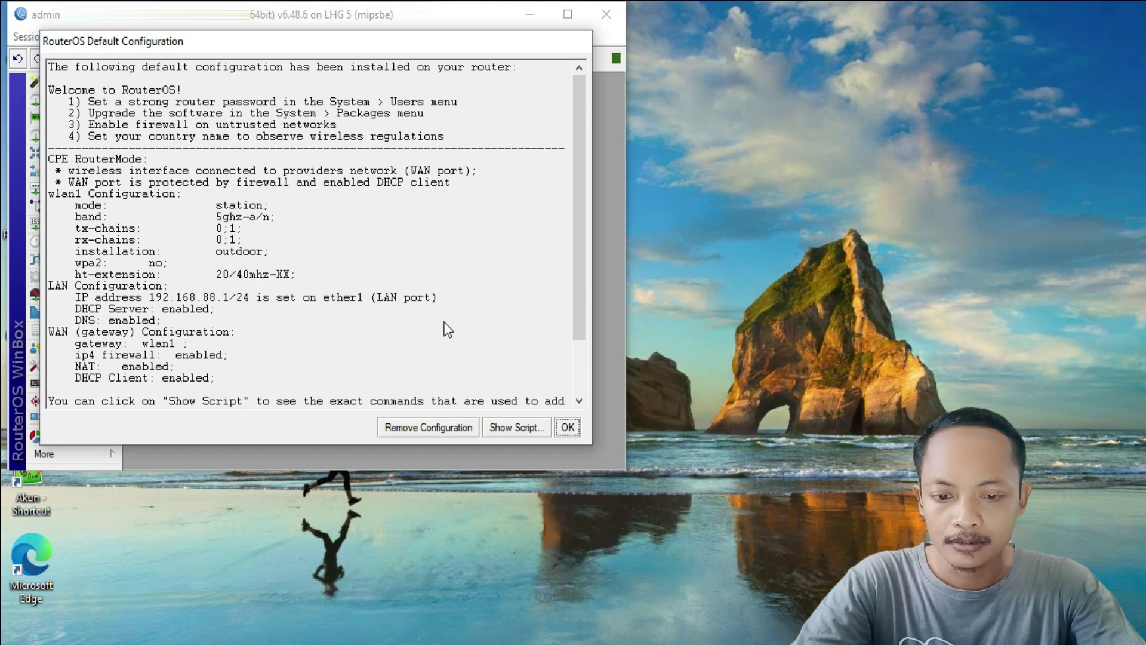
Review the router's default configuration summary and remove that configuration, then maximize the session window.
drag(575, 228, 582, 182)
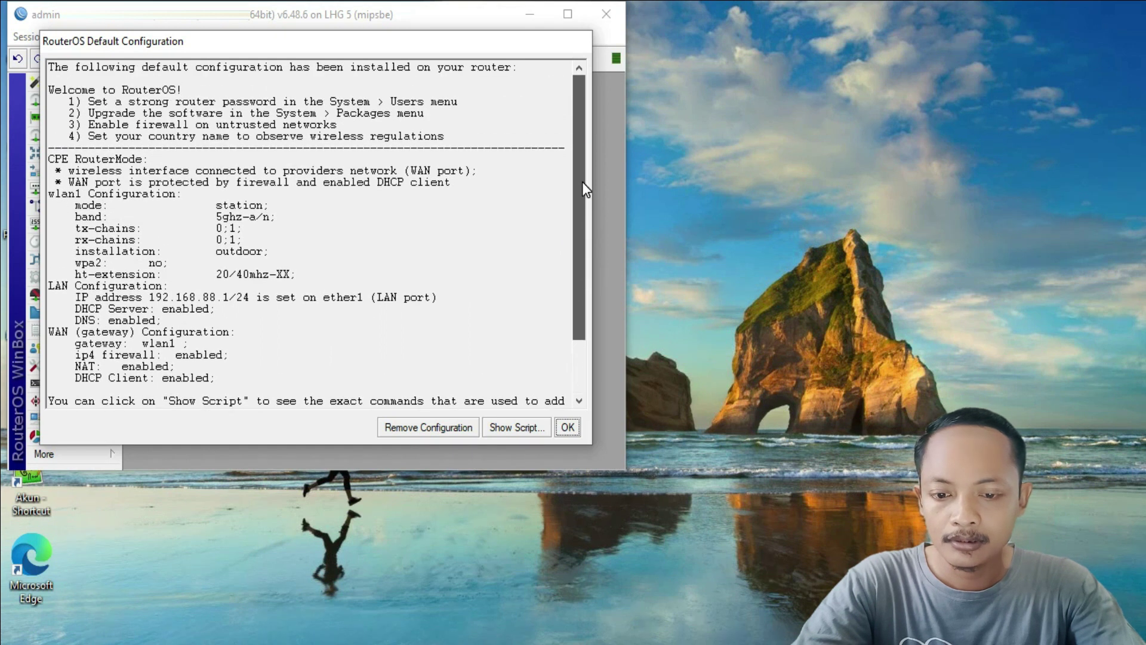
click(426, 428)
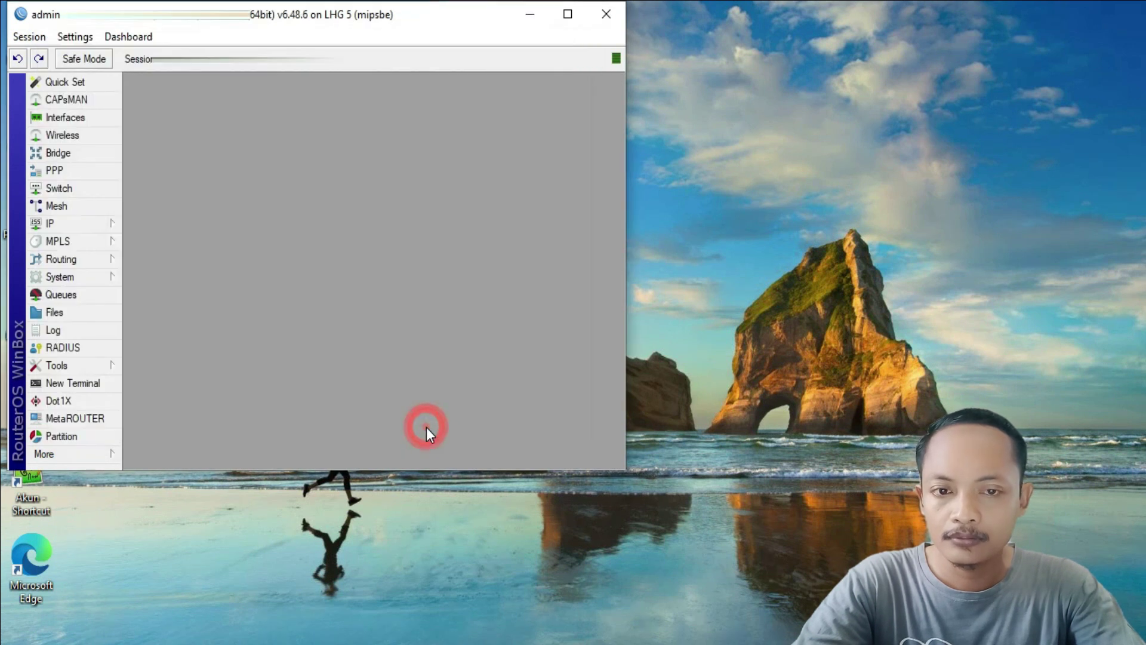
click(568, 14)
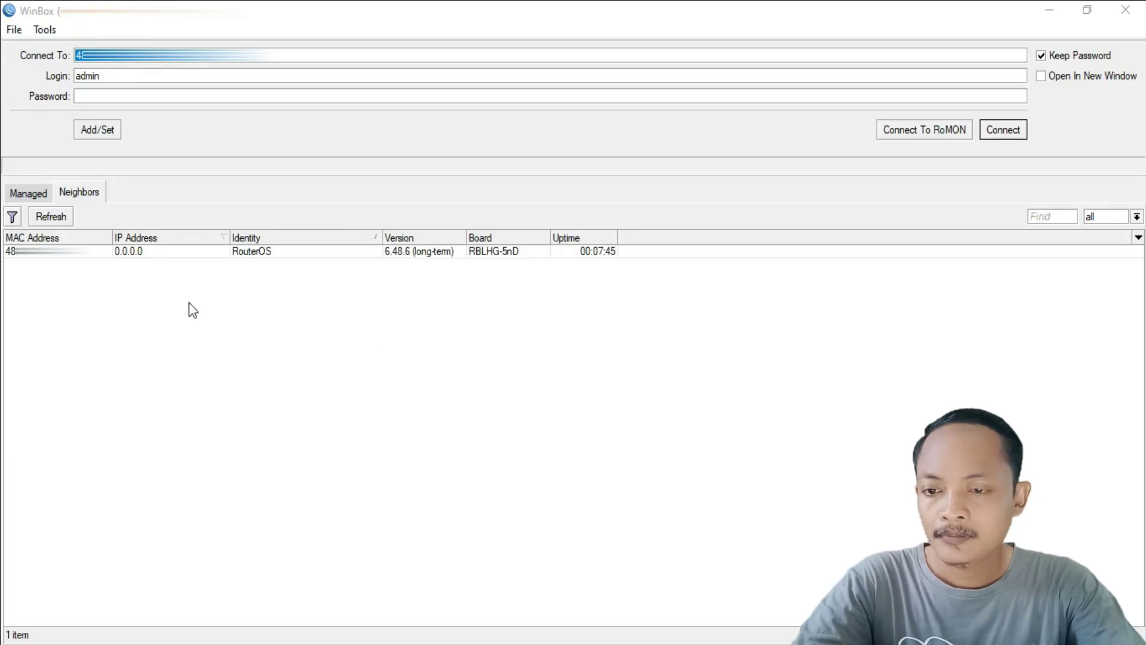
Refresh the neighbor list and connect to the RouterOS device again through its MAC address.
click(60, 220)
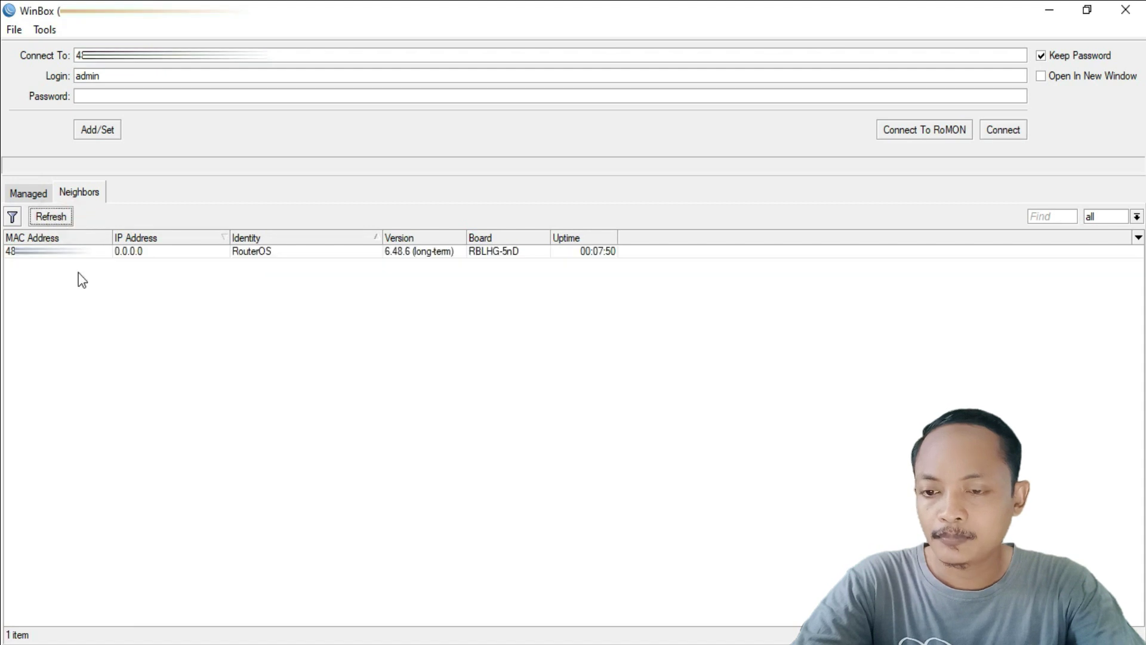
click(141, 250)
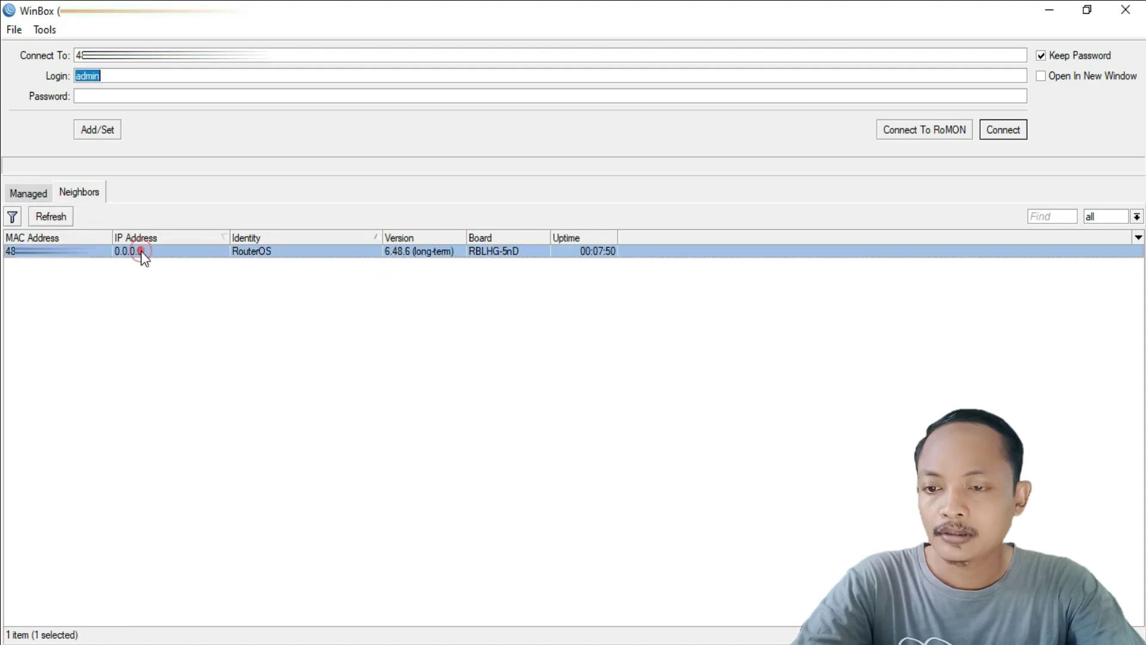
click(65, 259)
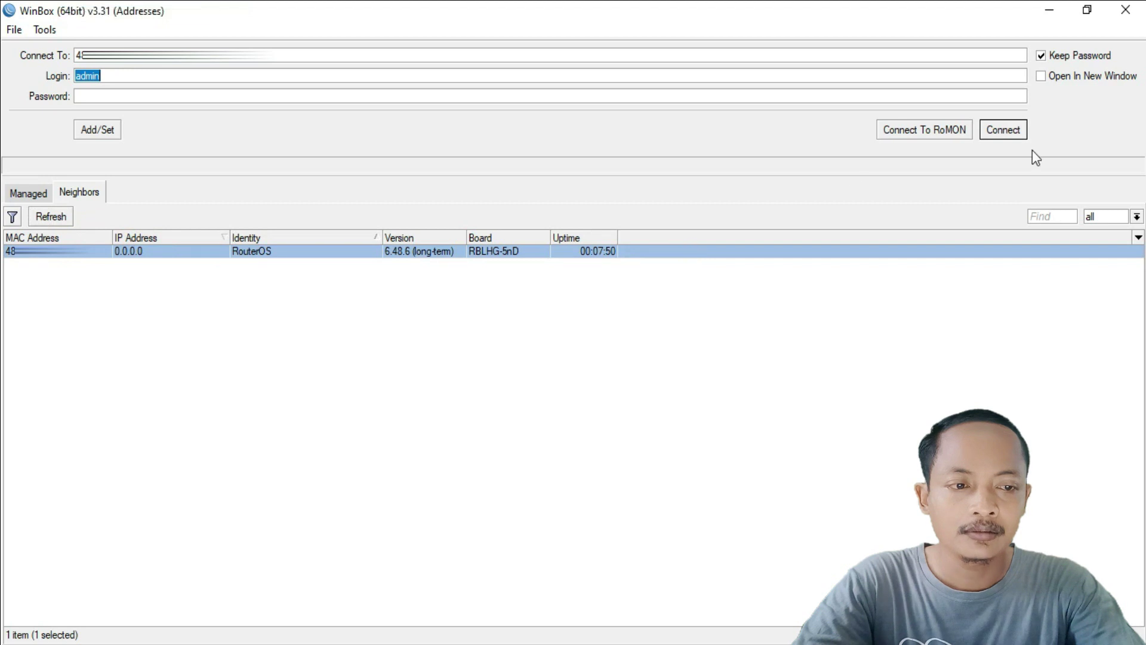
click(1008, 128)
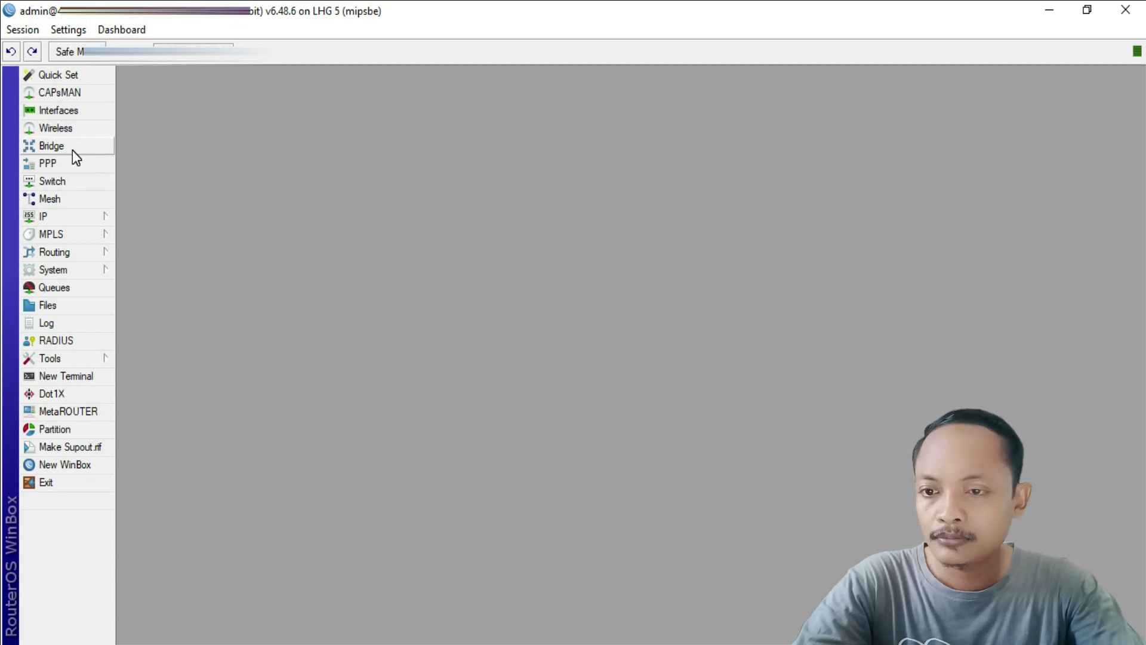
Enable the wlan1 wireless interface in the router's interface list.
click(65, 111)
drag(215, 197, 227, 179)
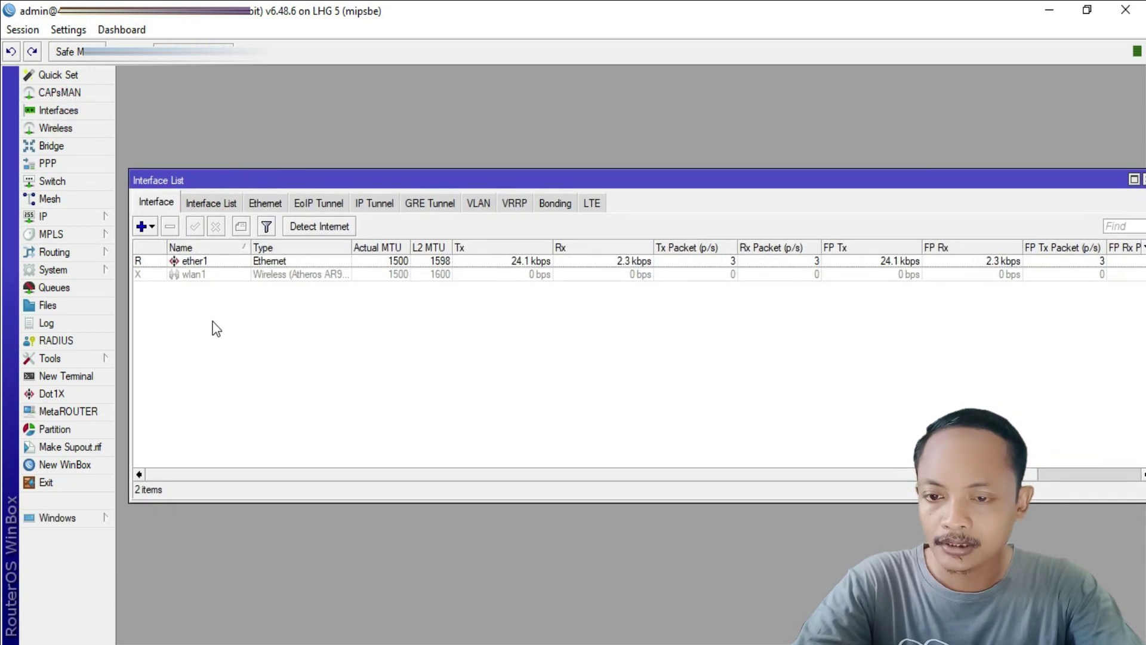
click(216, 274)
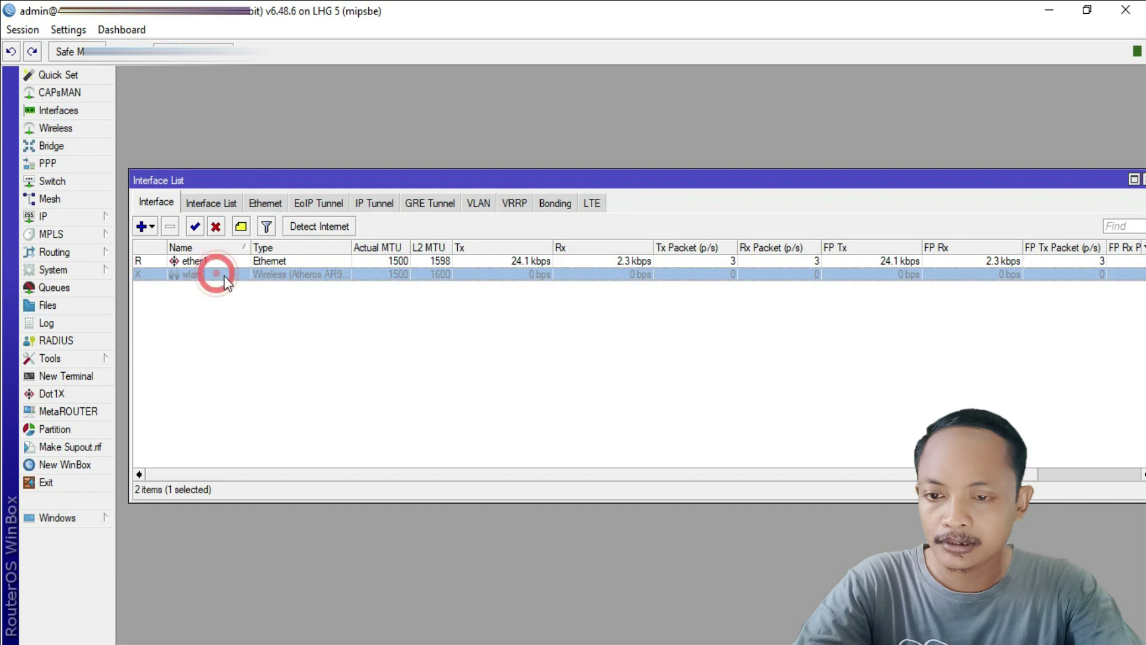
click(194, 228)
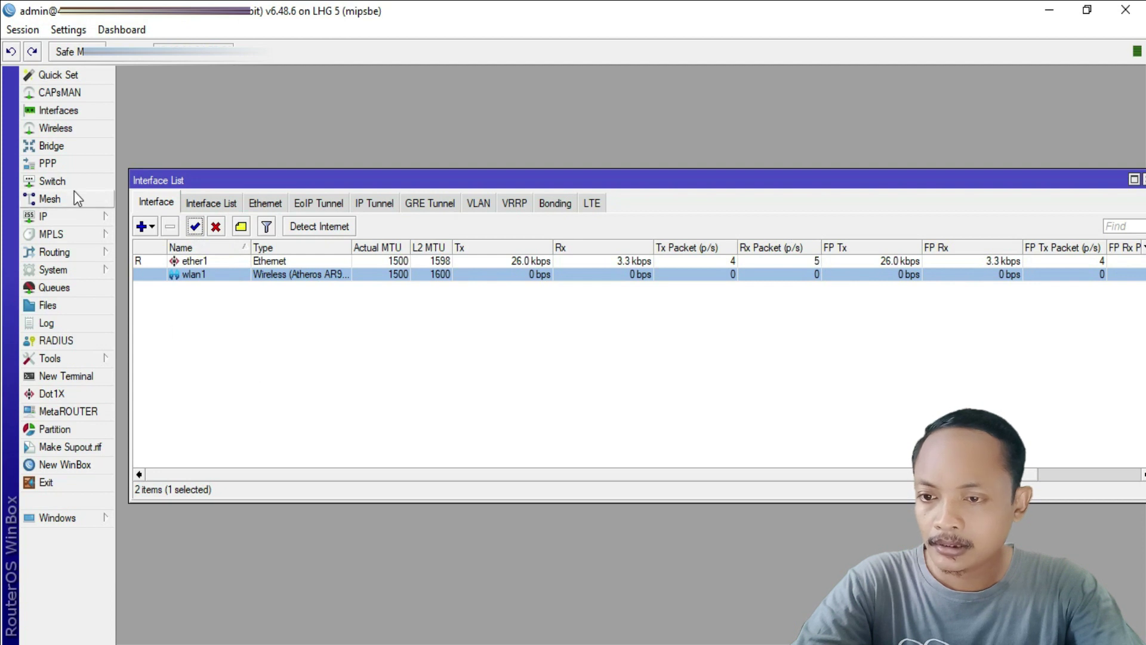
Create a new bridge interface, keeping its default name and settings.
click(70, 148)
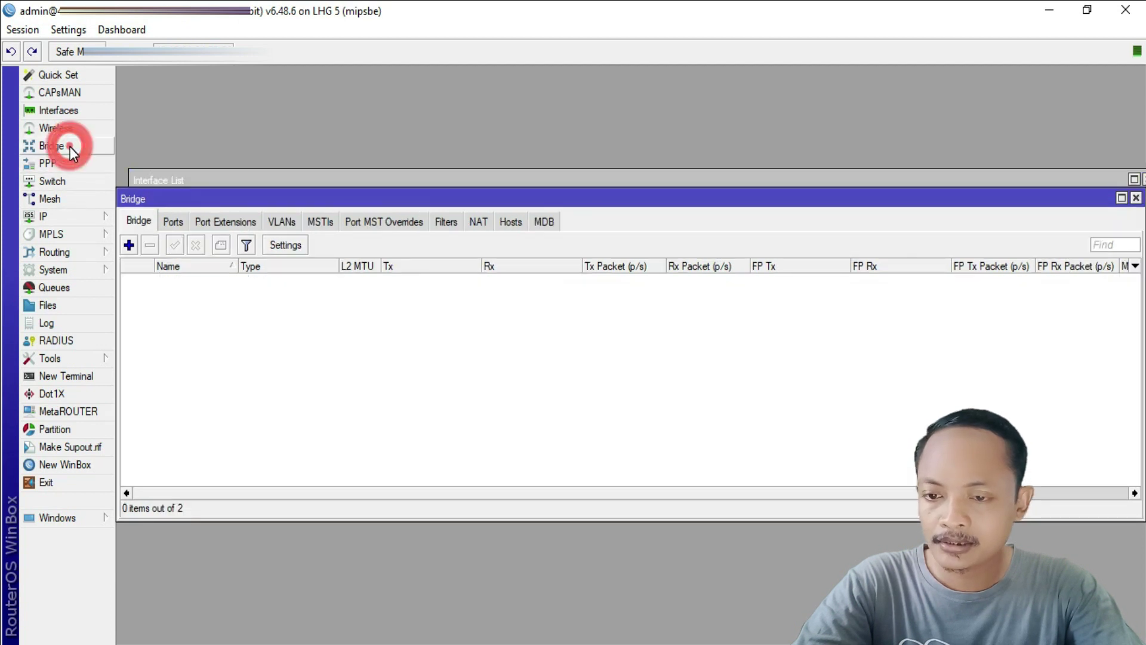
click(128, 245)
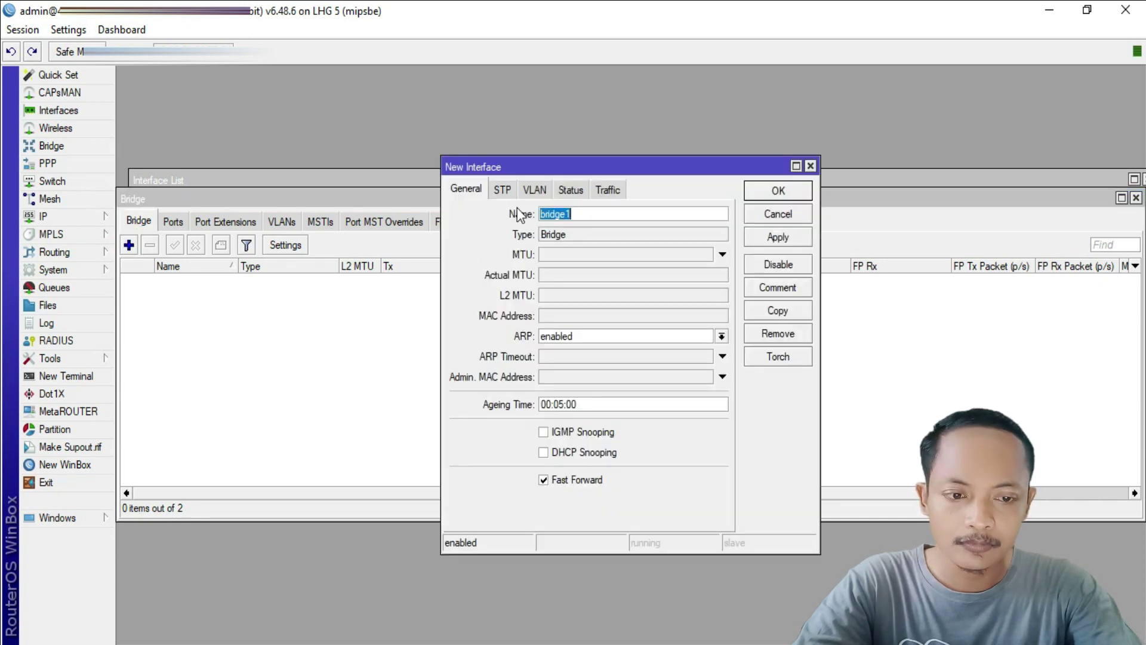
click(782, 237)
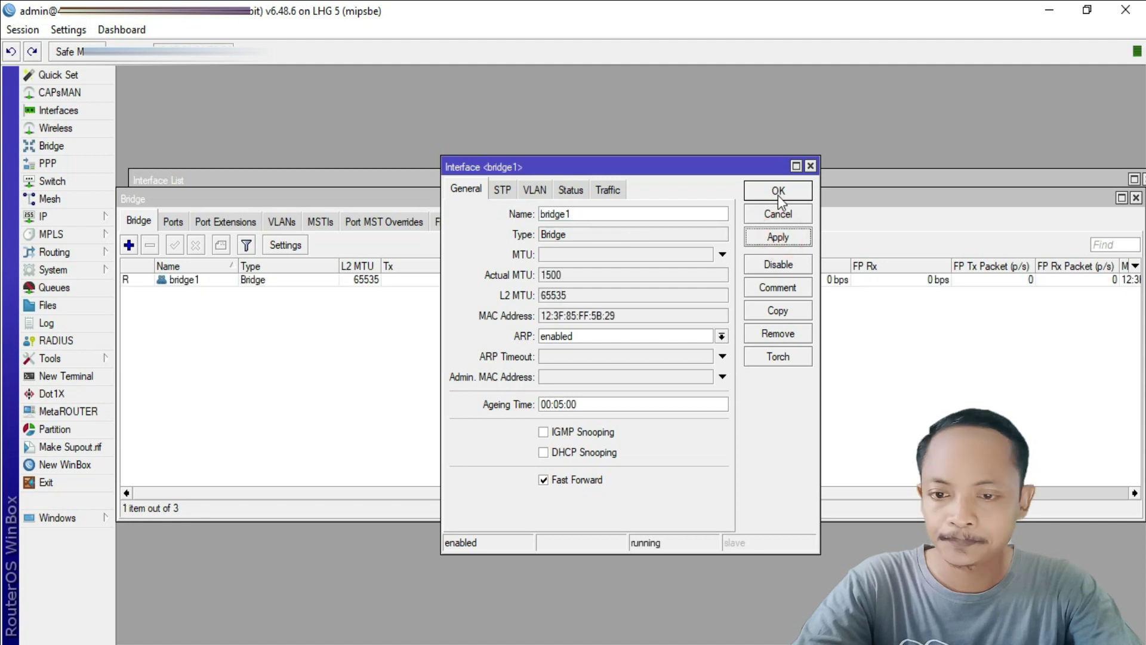
click(778, 192)
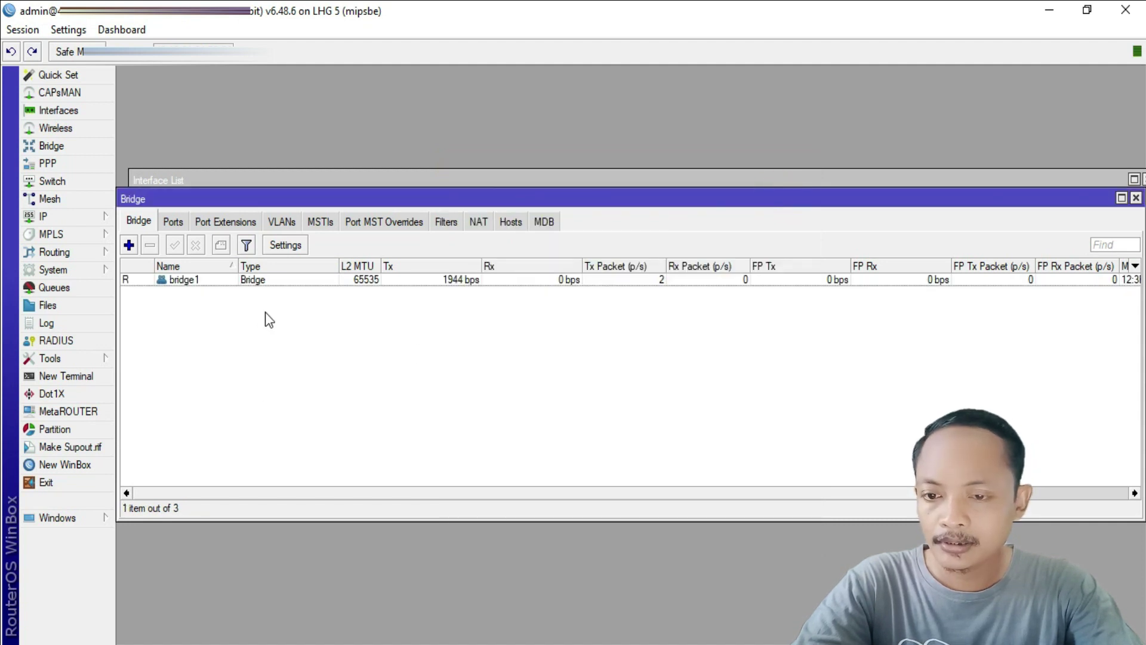
Add the wlan1 interface as a port of bridge1.
click(177, 220)
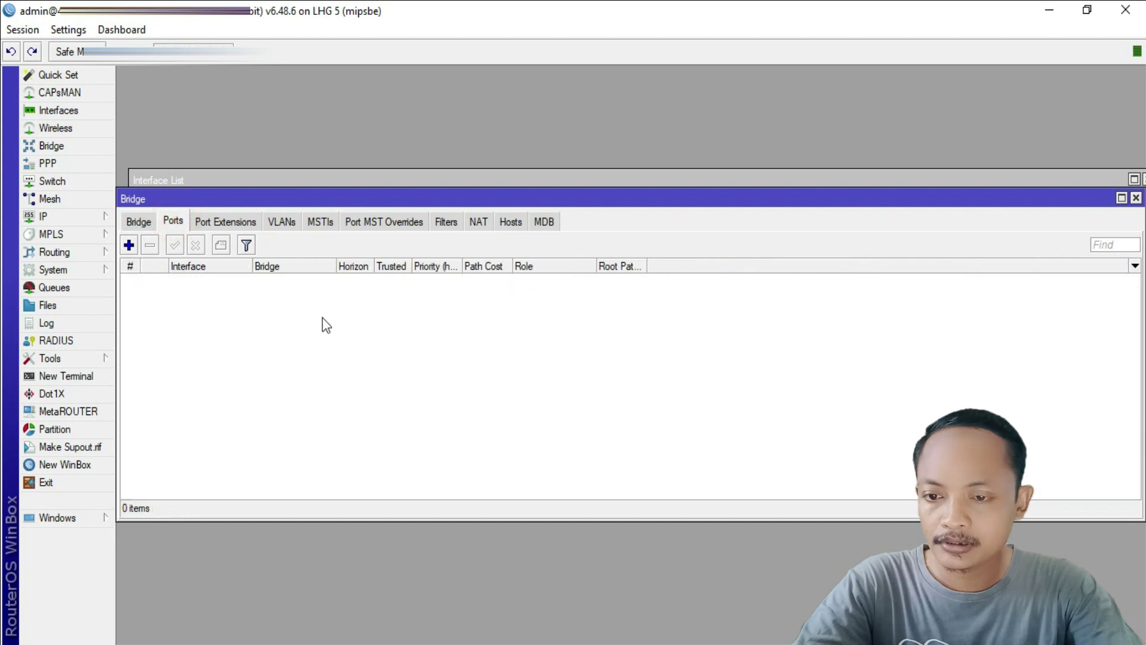
click(129, 246)
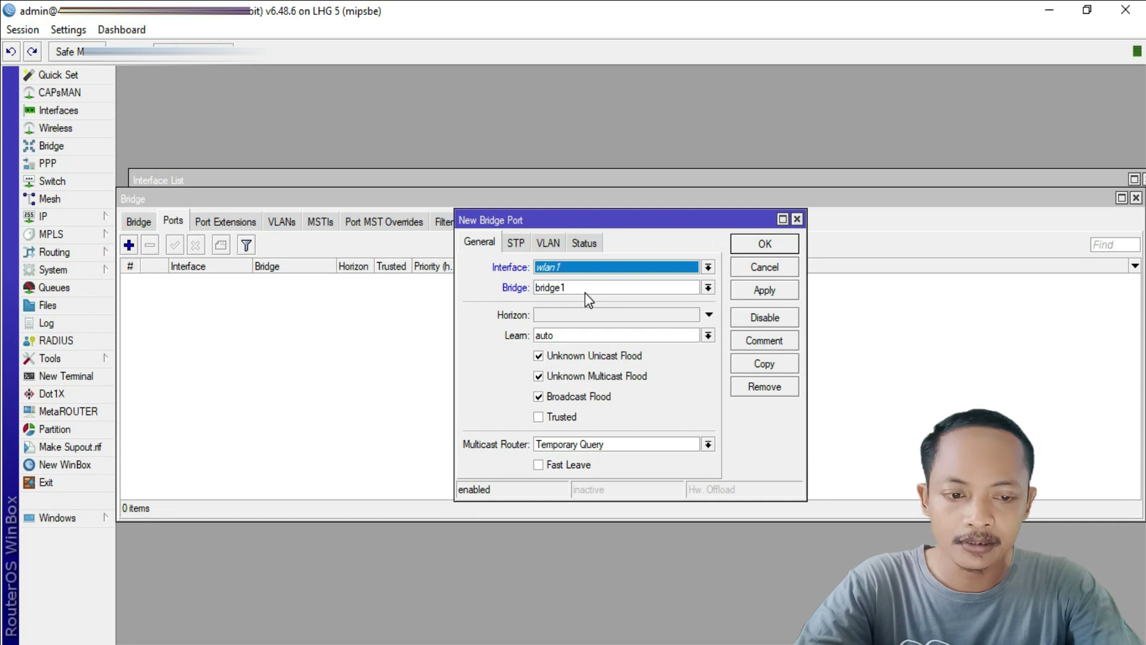
click(768, 293)
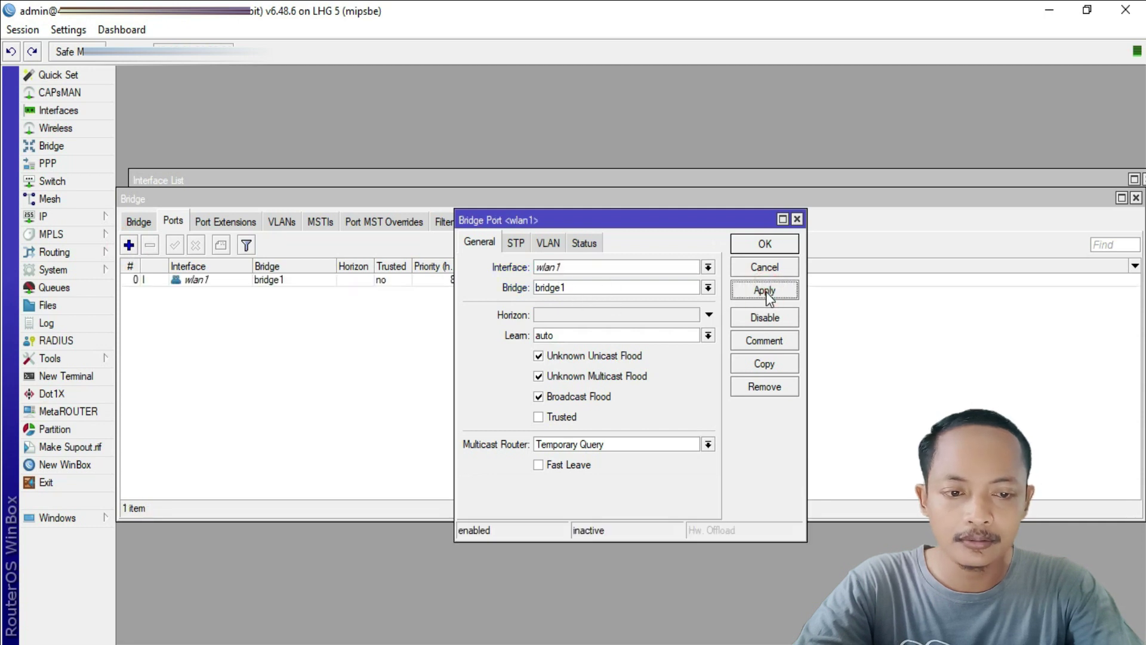
click(761, 243)
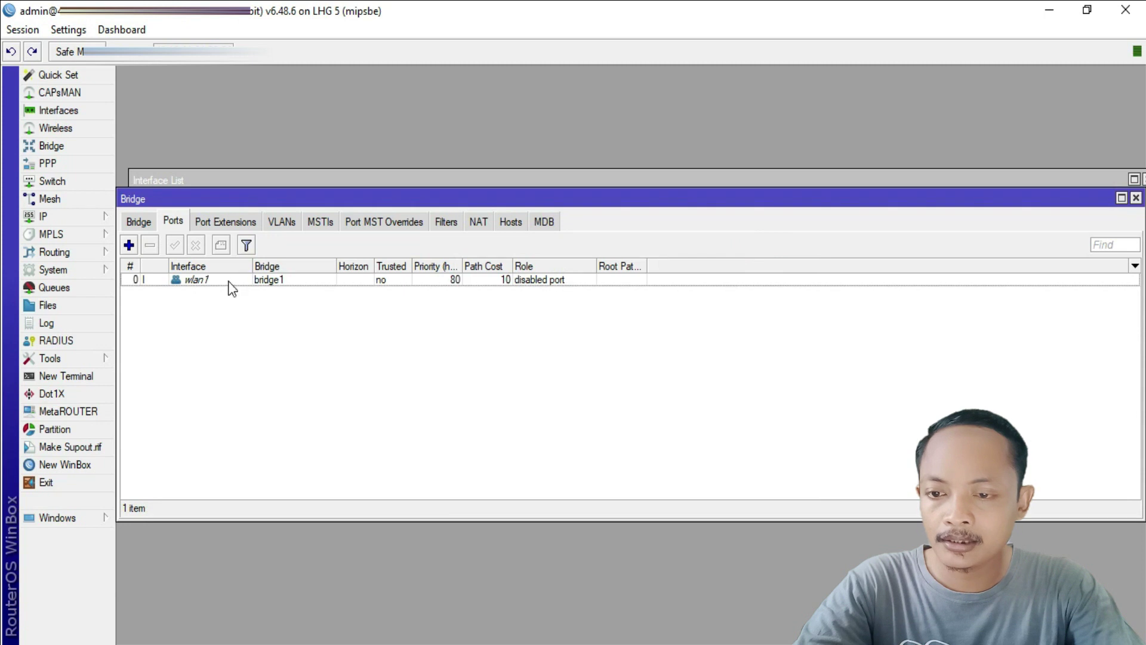
Add the ether1 interface as a second port of bridge1.
click(130, 246)
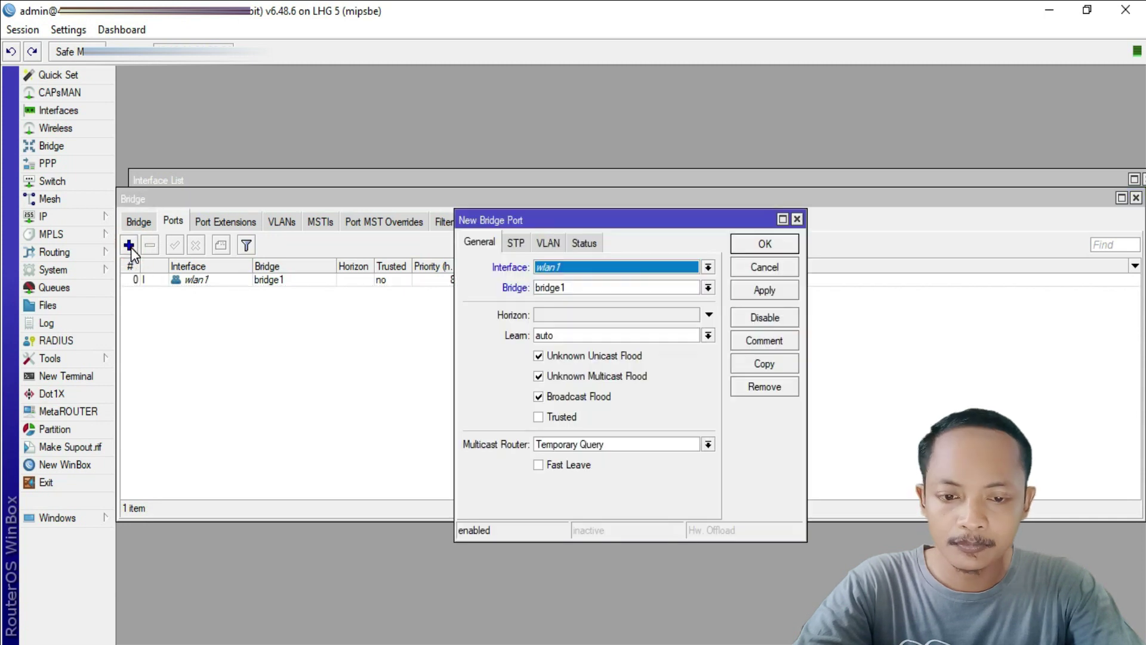
click(707, 266)
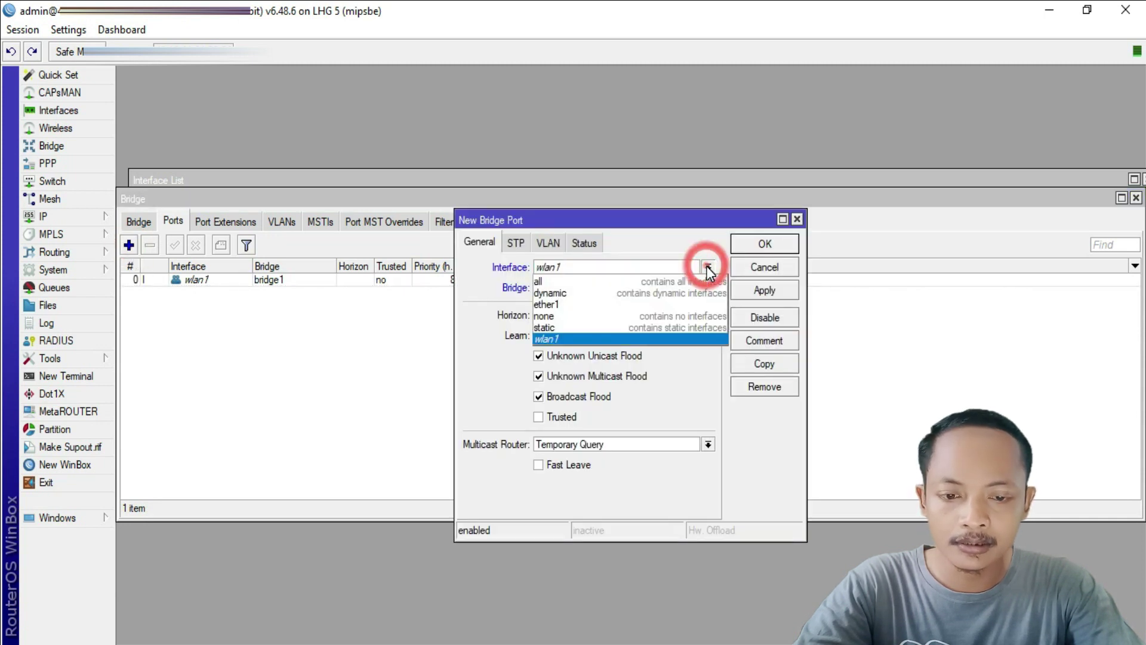
click(607, 304)
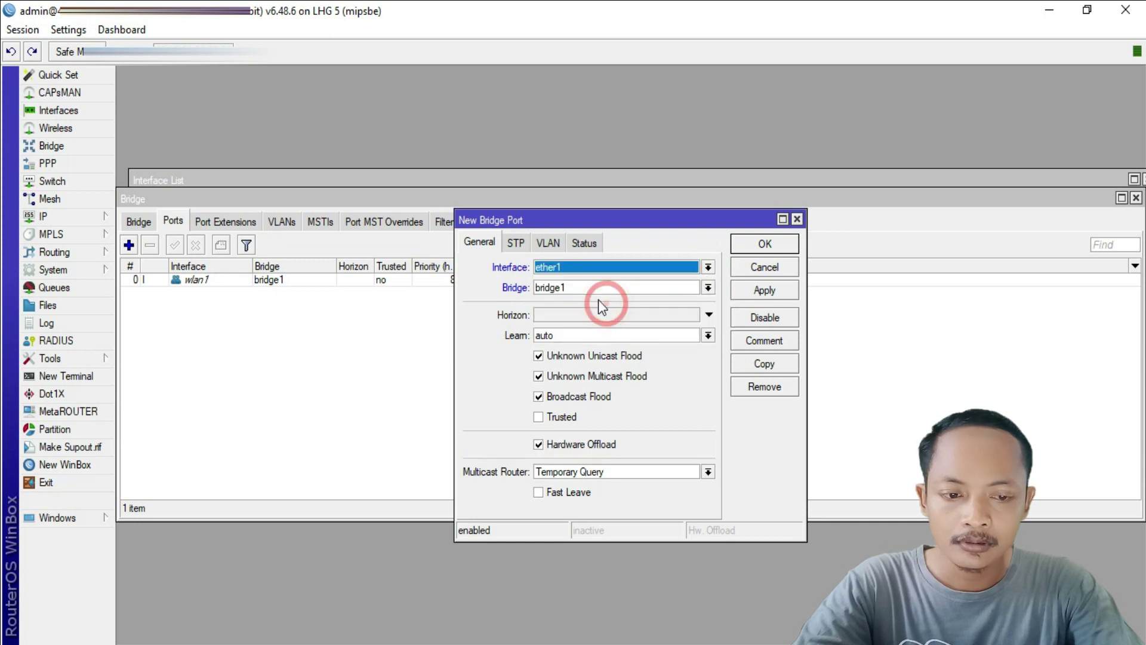
click(765, 291)
click(765, 244)
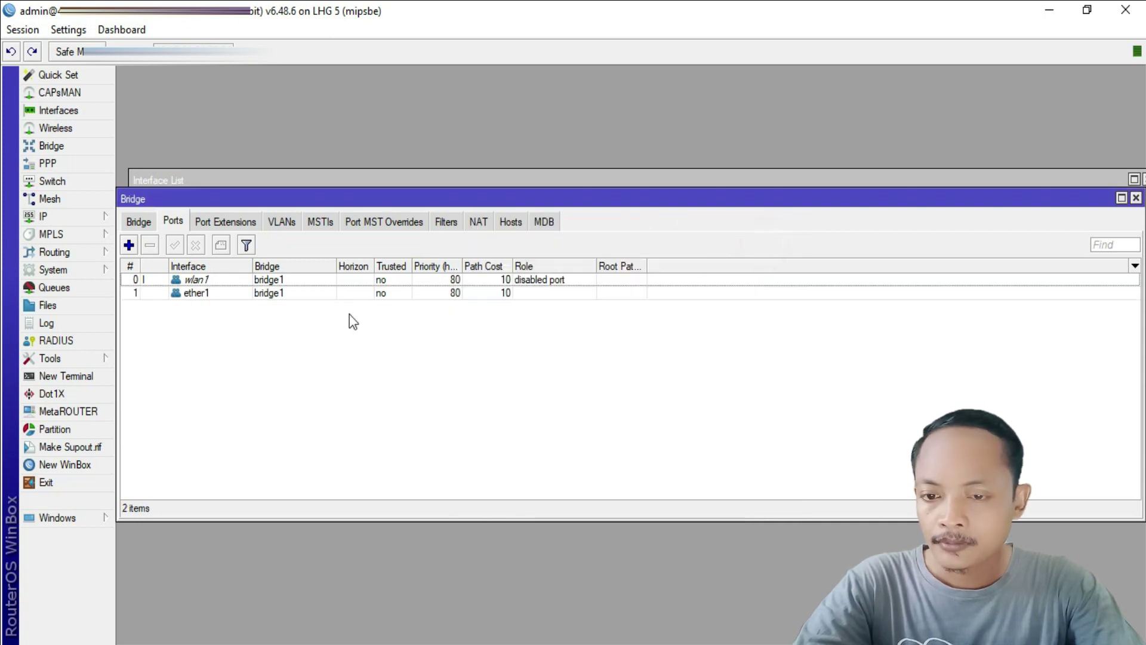
click(314, 279)
click(319, 293)
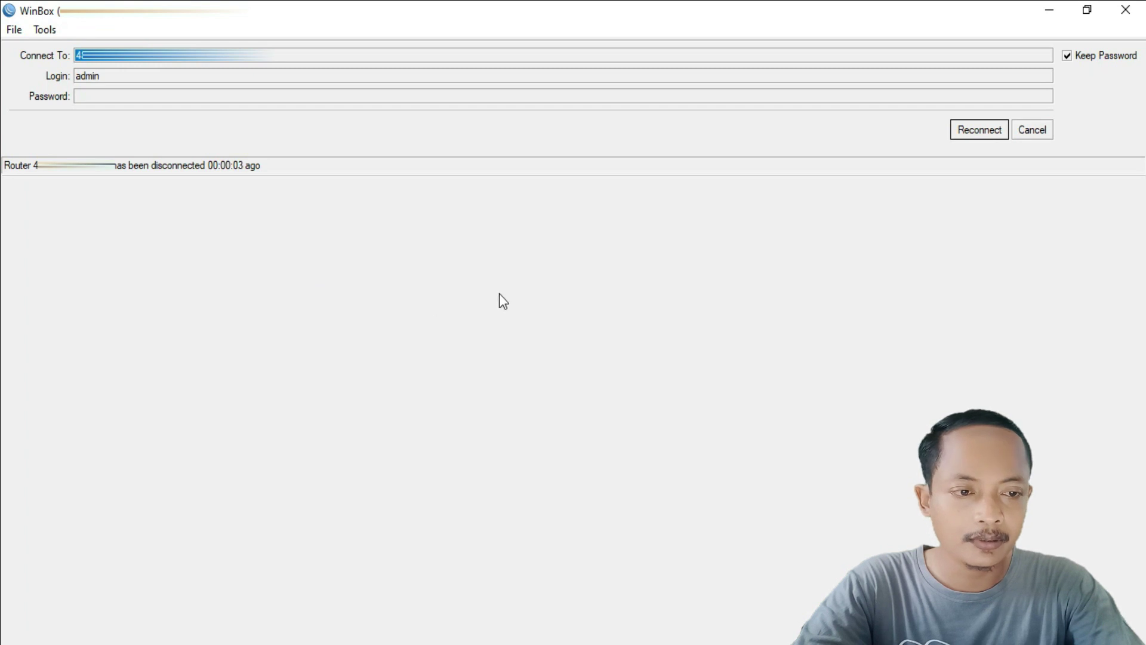
Reconnect to the router and arrange the Interface List above the Bridge ports window.
click(971, 133)
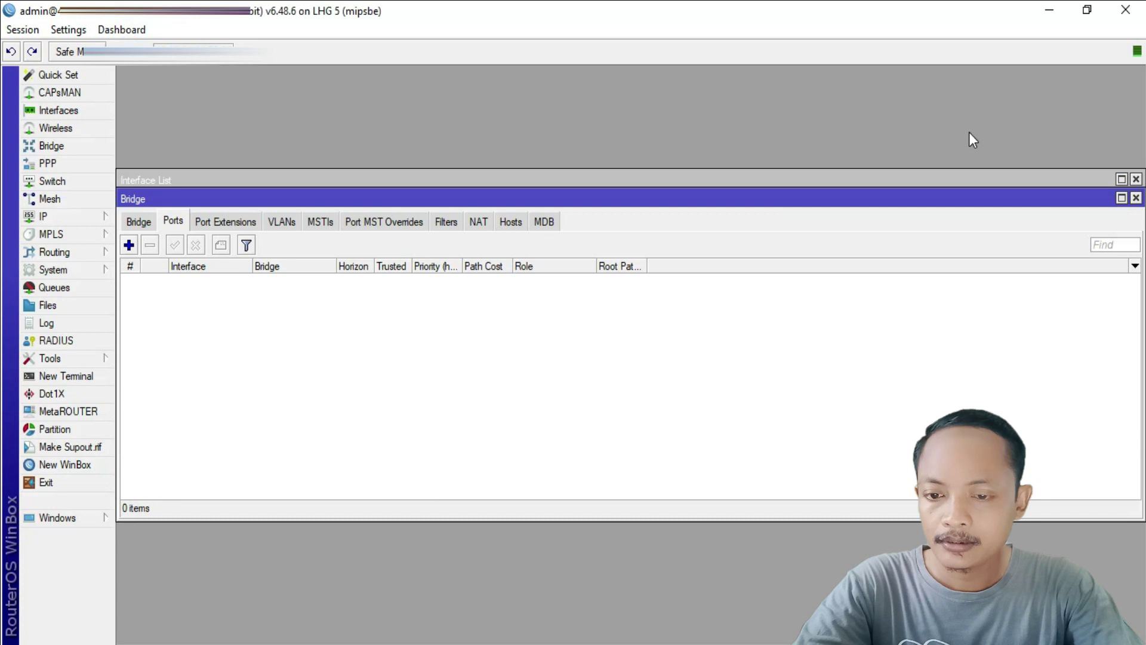
drag(624, 201, 640, 295)
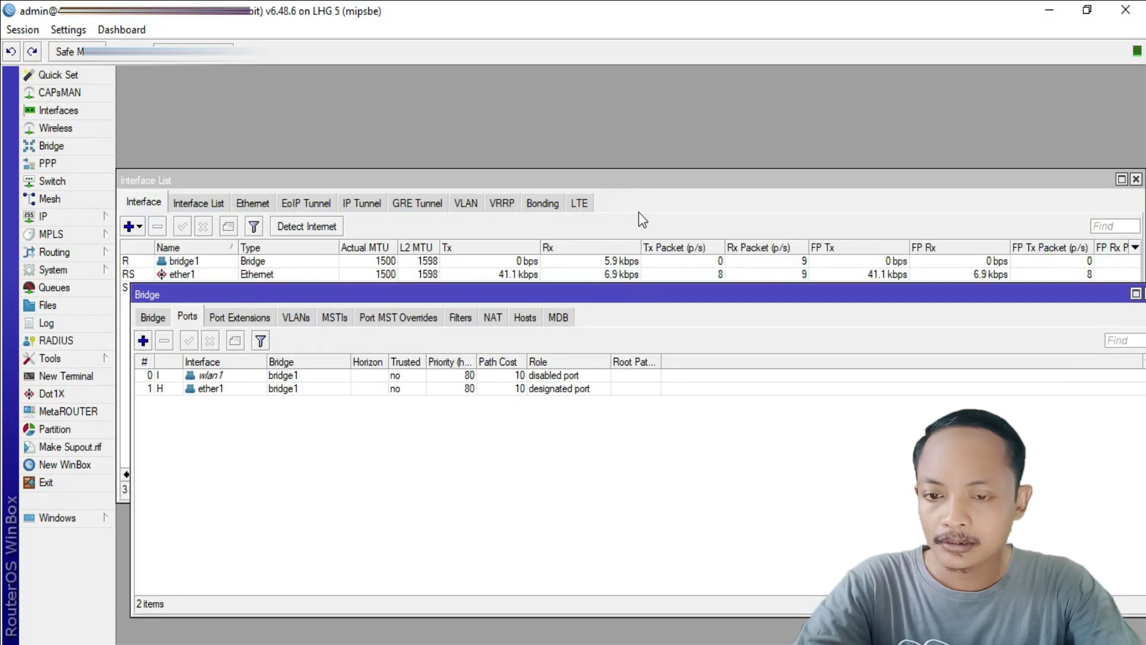
drag(627, 181, 626, 76)
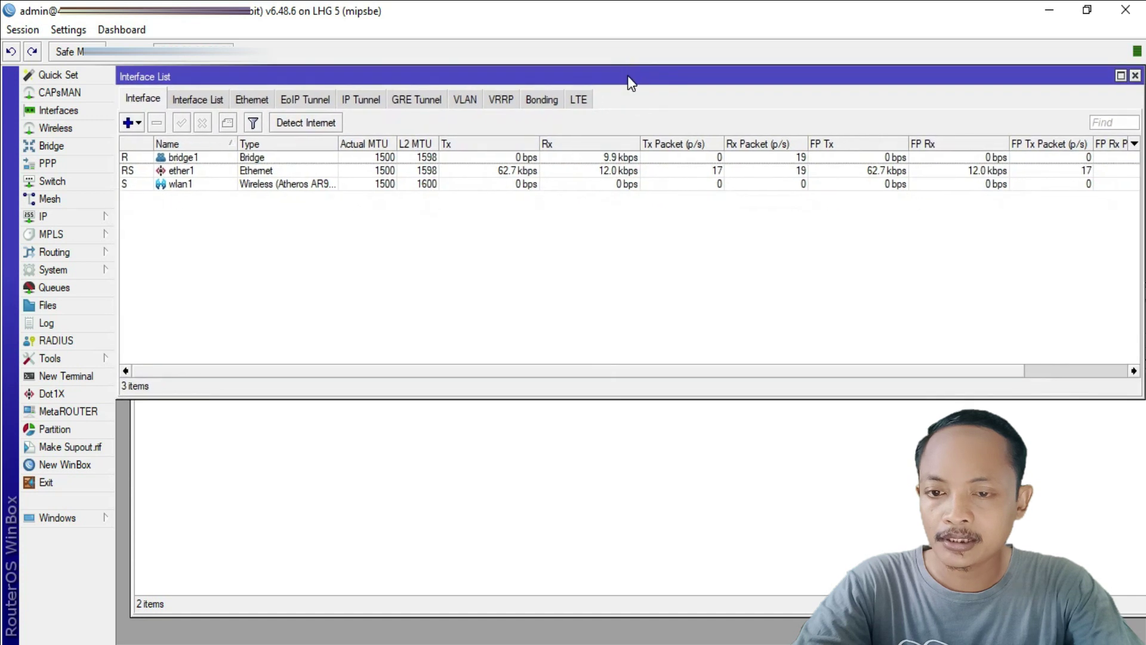
click(534, 436)
drag(564, 299, 548, 298)
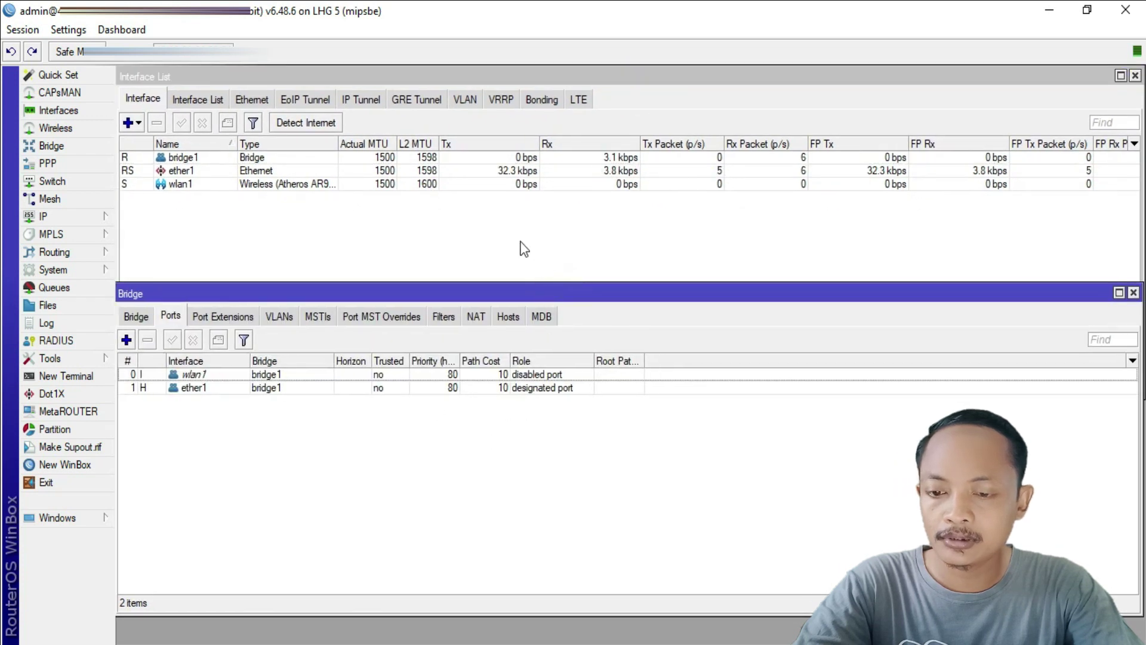
click(333, 234)
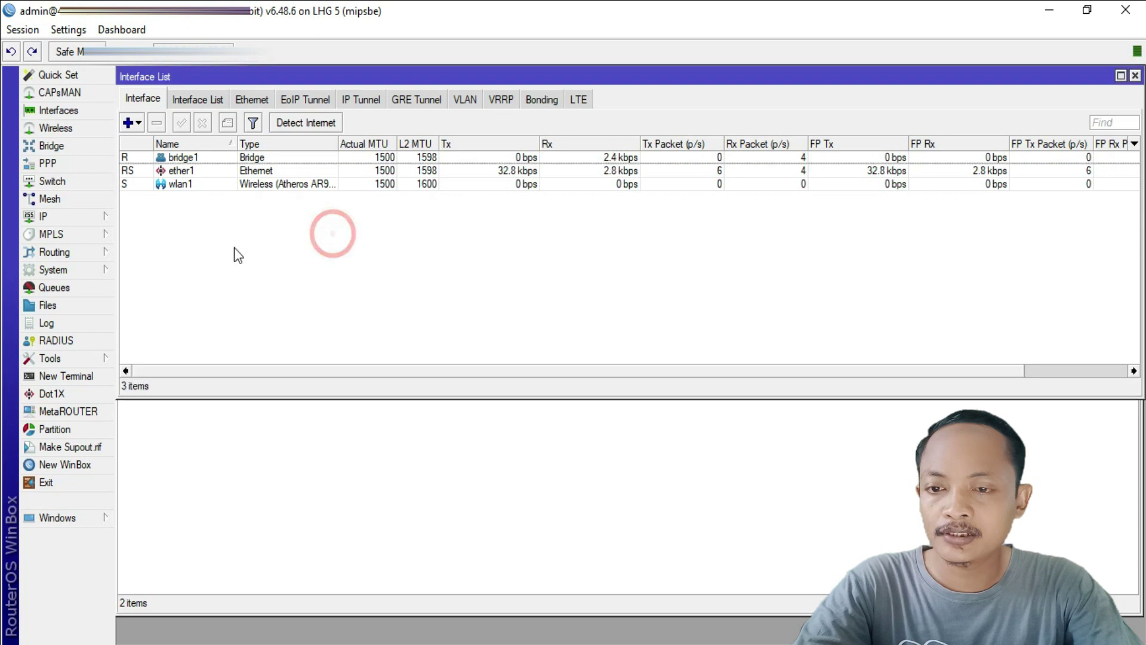
Create a new wireless security profile in dynamic keys mode with WPA PSK and WPA2 PSK authentication enabled.
click(73, 129)
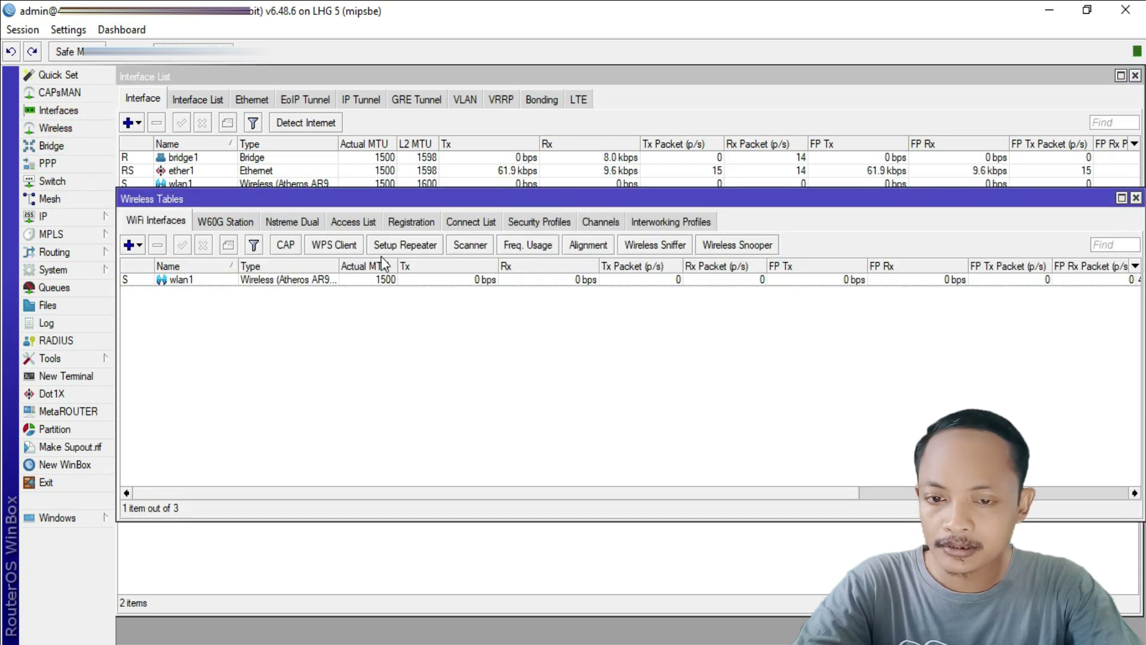
drag(420, 199, 423, 184)
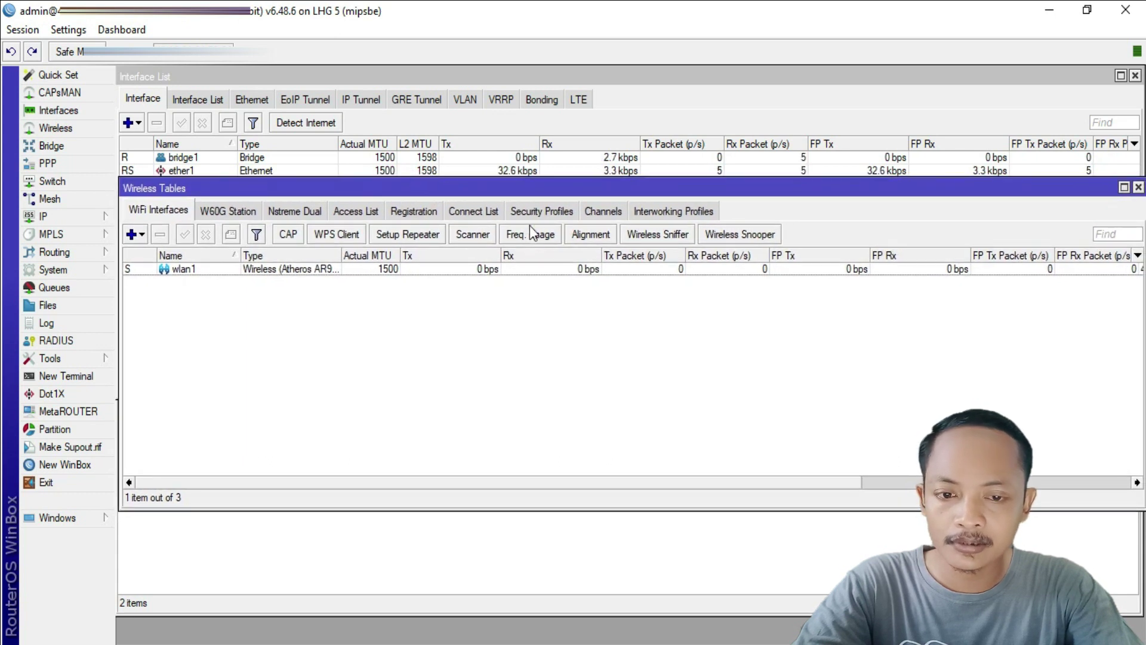
click(539, 210)
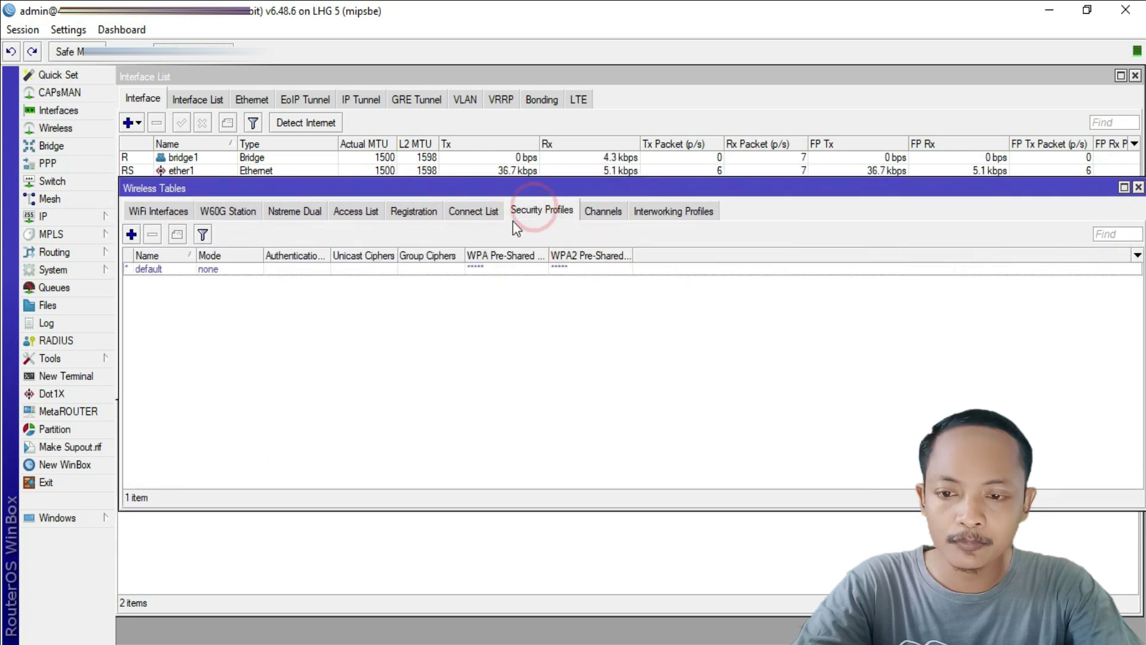
click(131, 234)
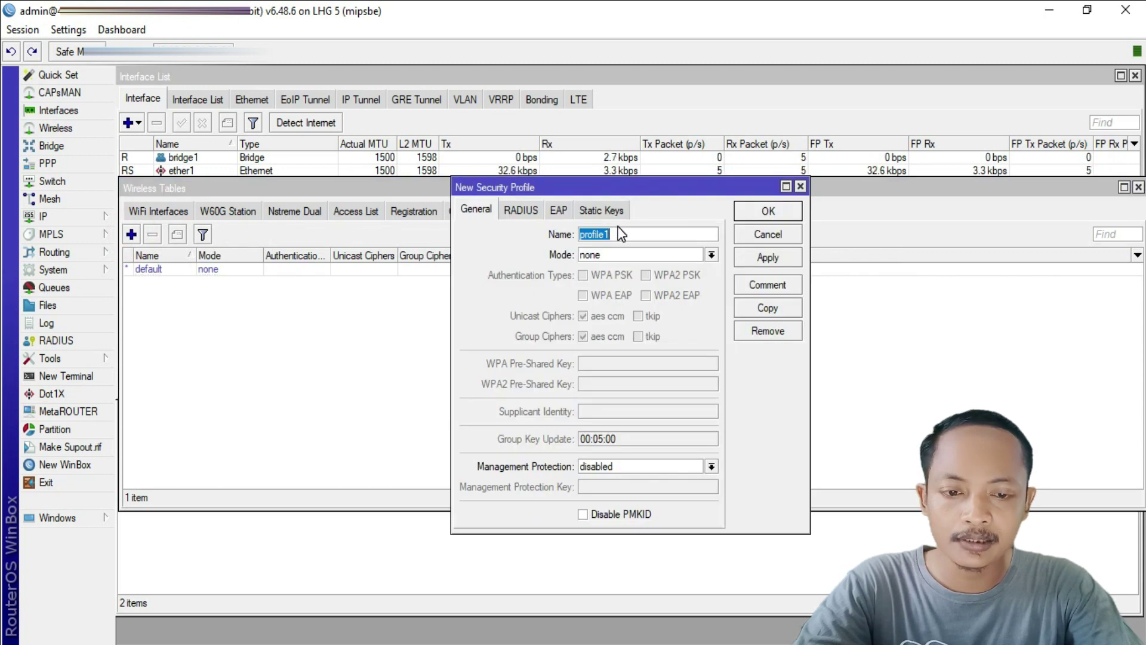
click(711, 256)
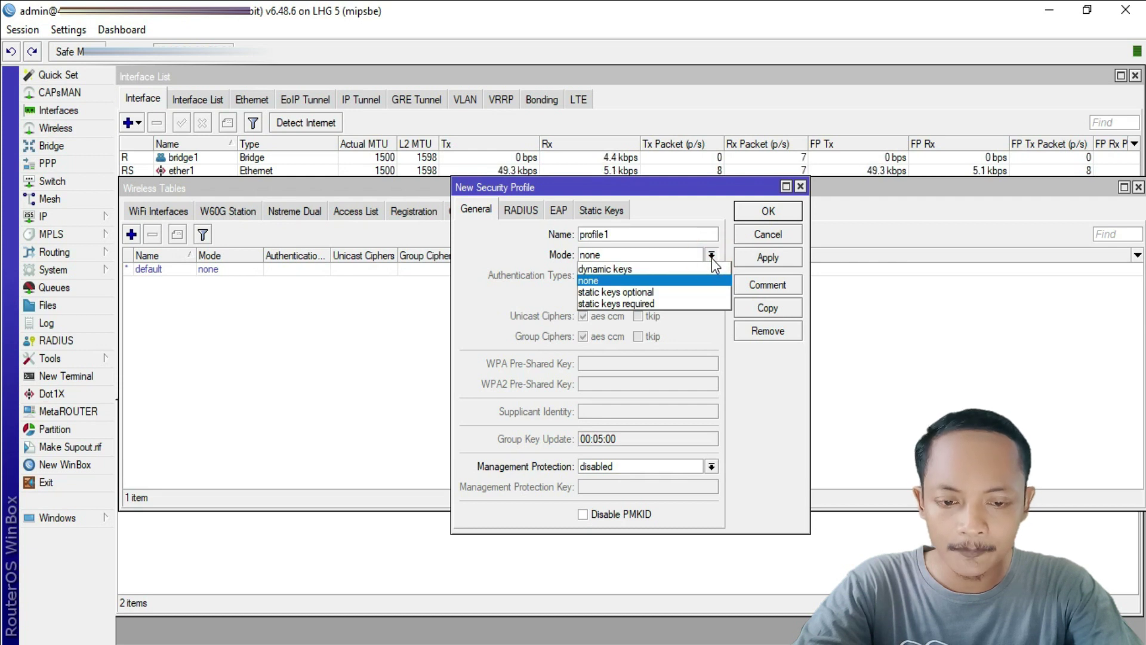
click(693, 270)
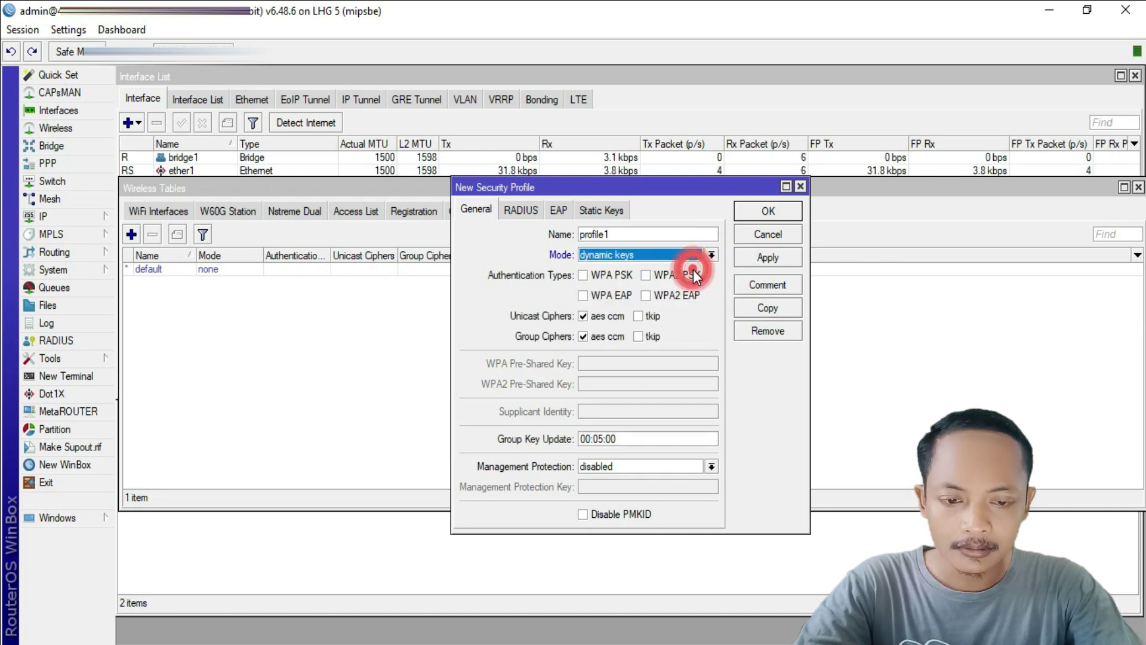
click(590, 275)
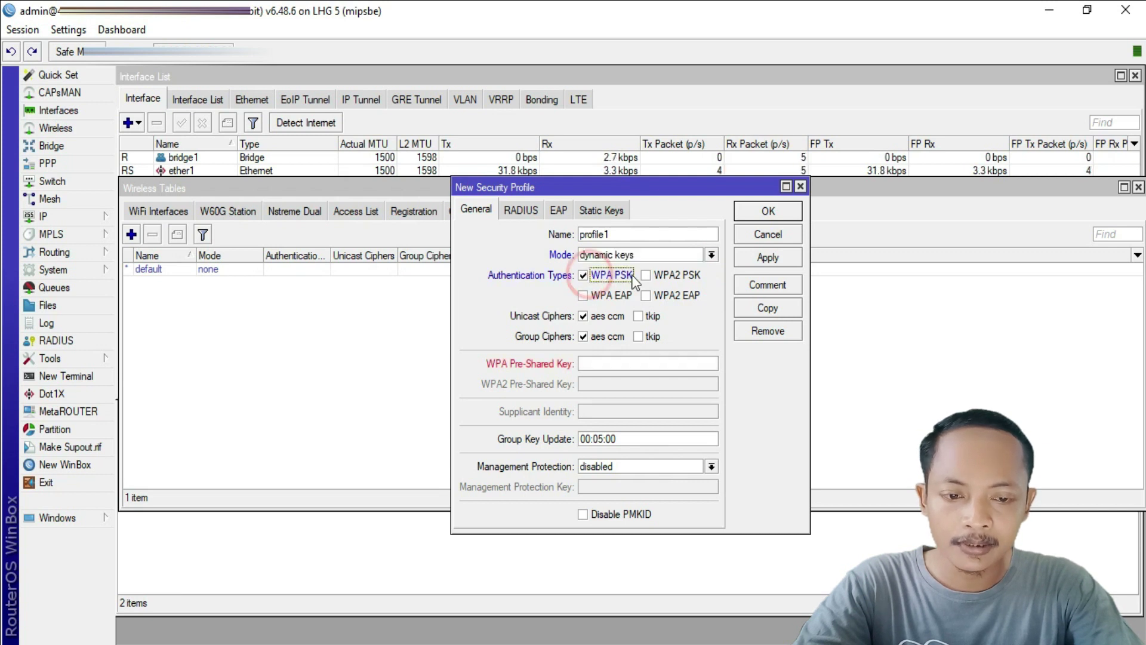
click(658, 274)
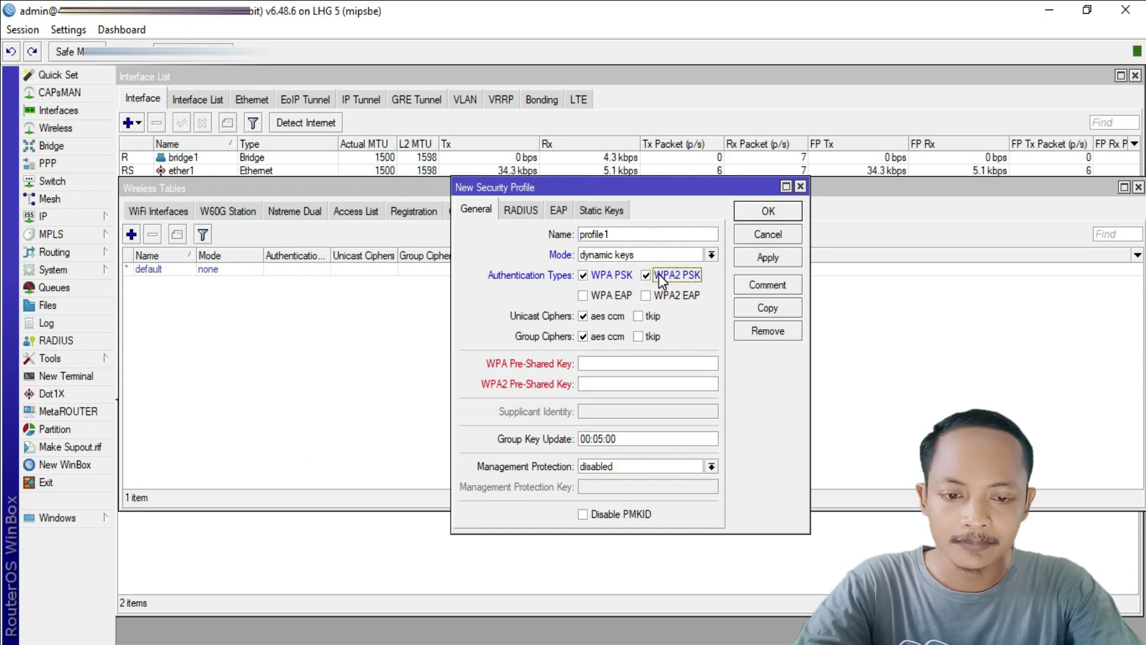
Enter the WPA and WPA2 pre-shared keys, save the security profile, and widen the Authentication Types column.
click(609, 366)
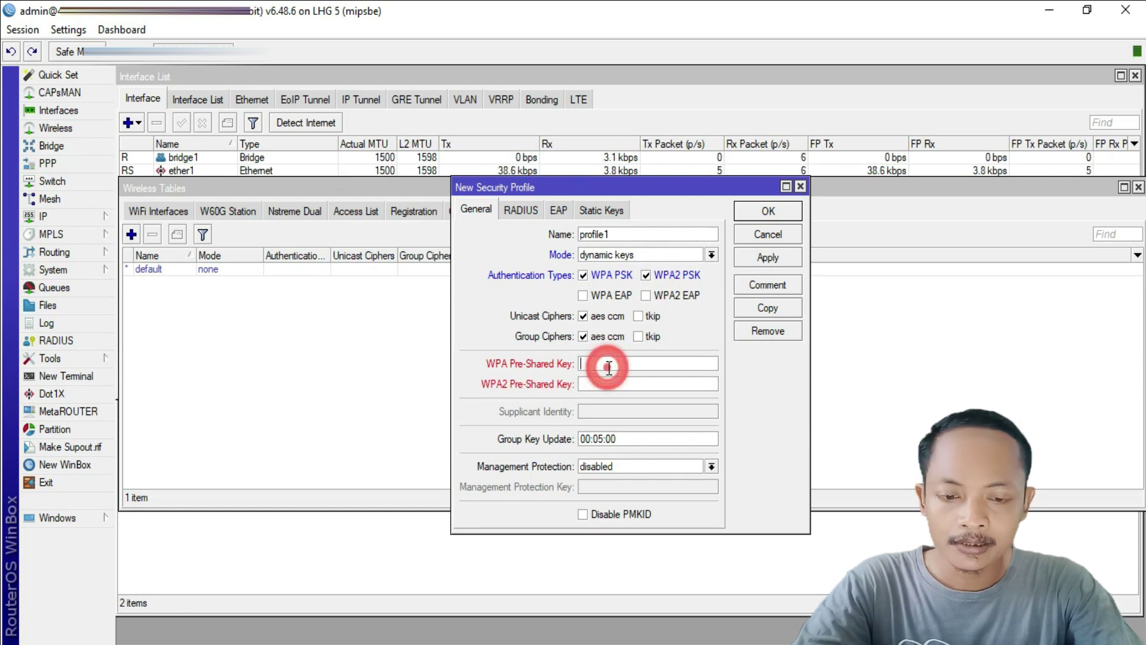
text(*******)
click(653, 382)
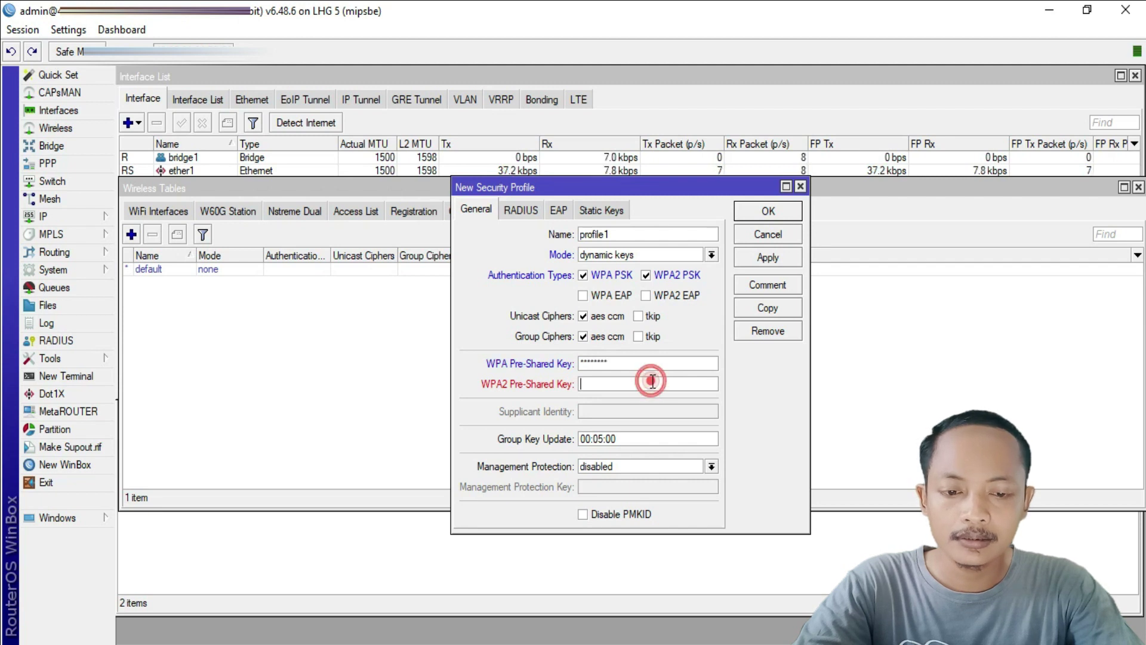
text(********)
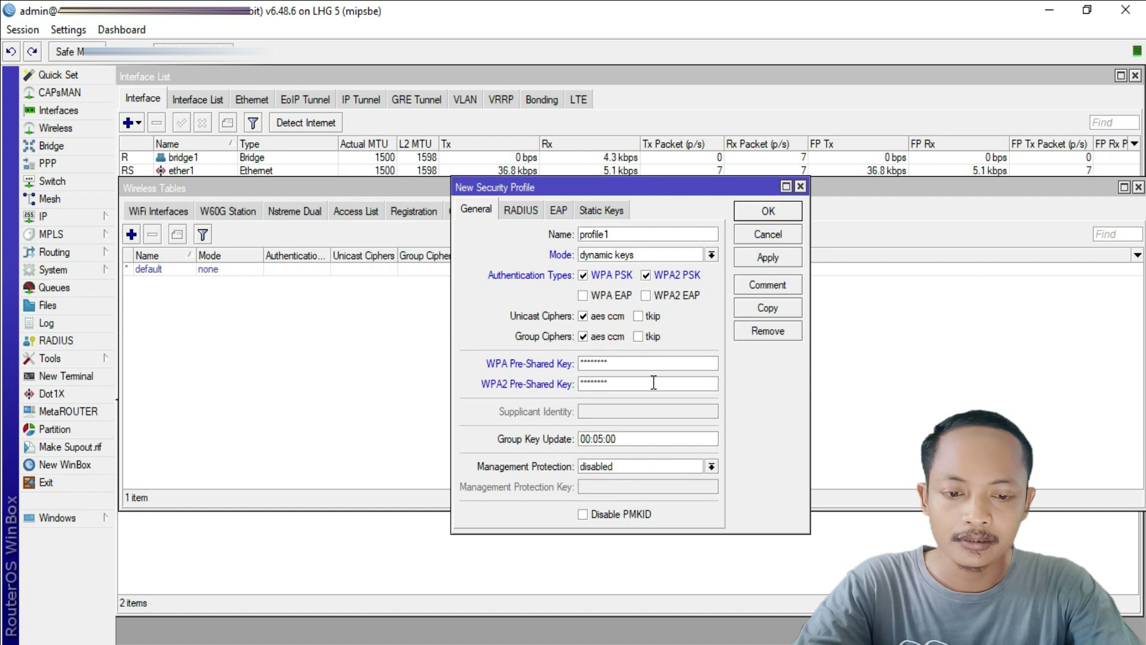
click(763, 260)
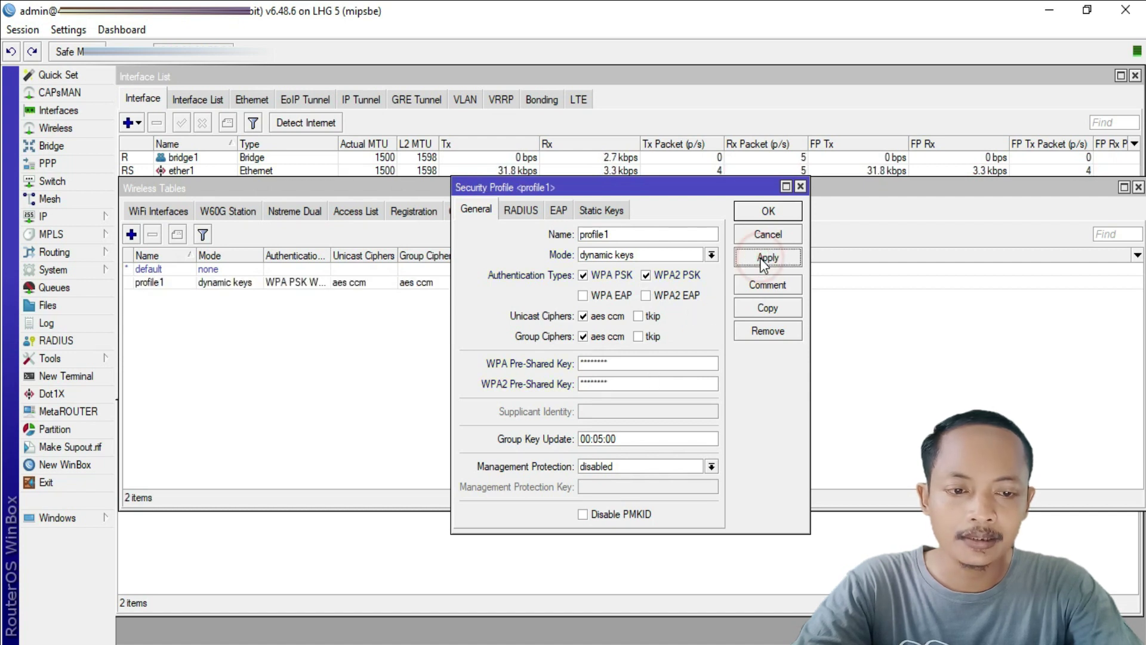
click(768, 212)
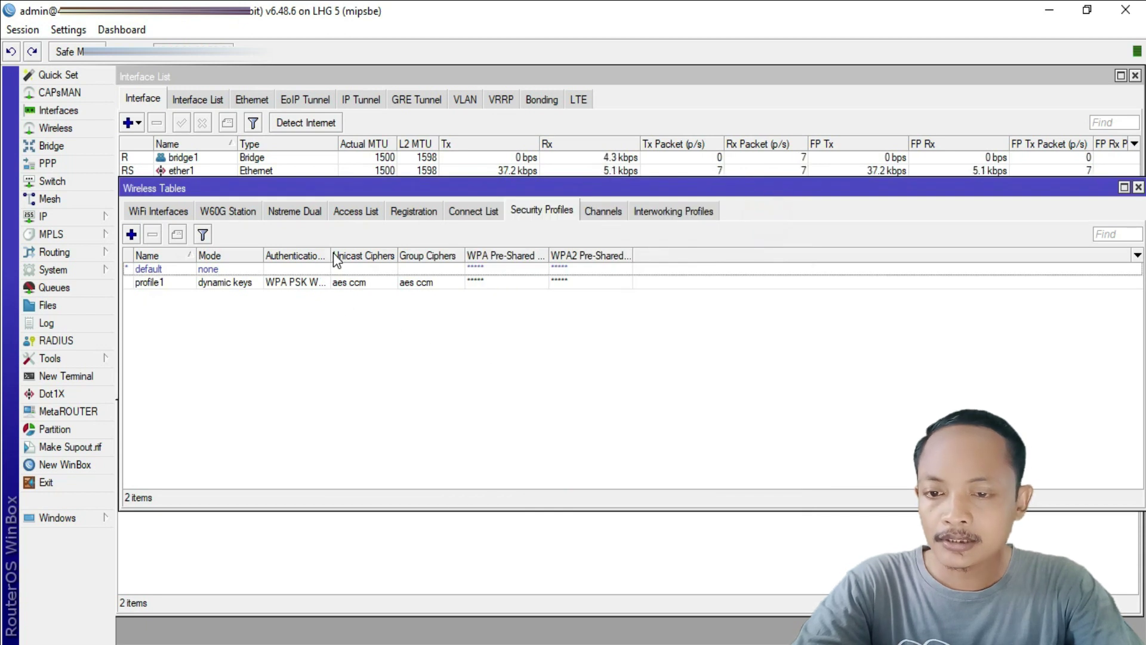
drag(332, 254, 377, 253)
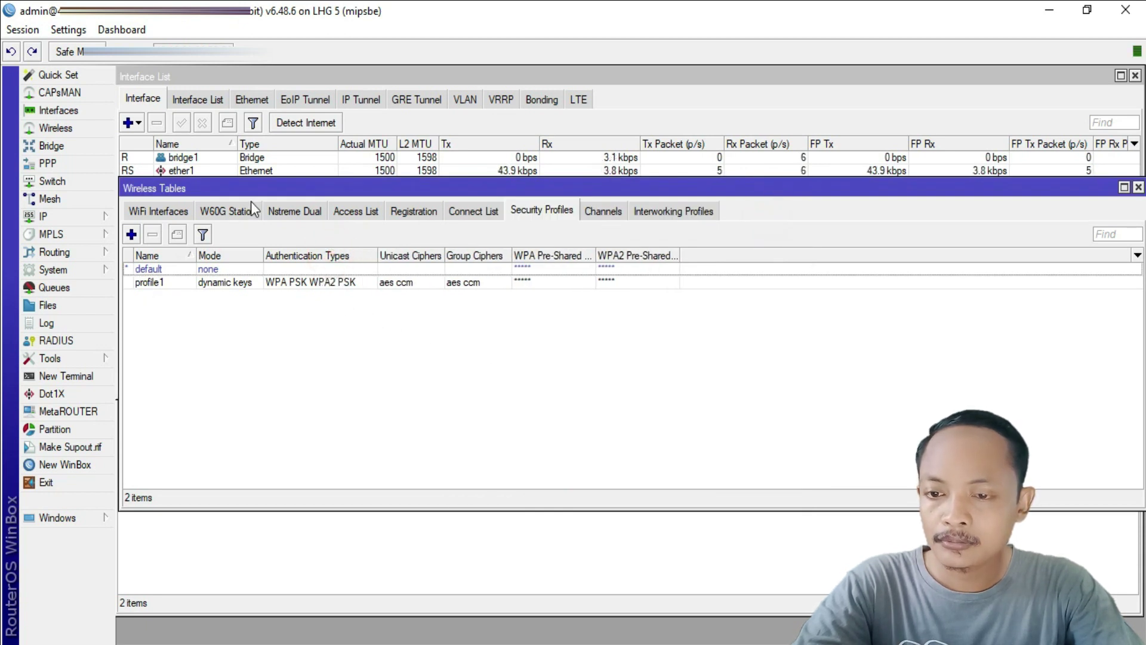
Open the wireless settings of the wlan1 interface and set its mode to station bridge.
click(159, 210)
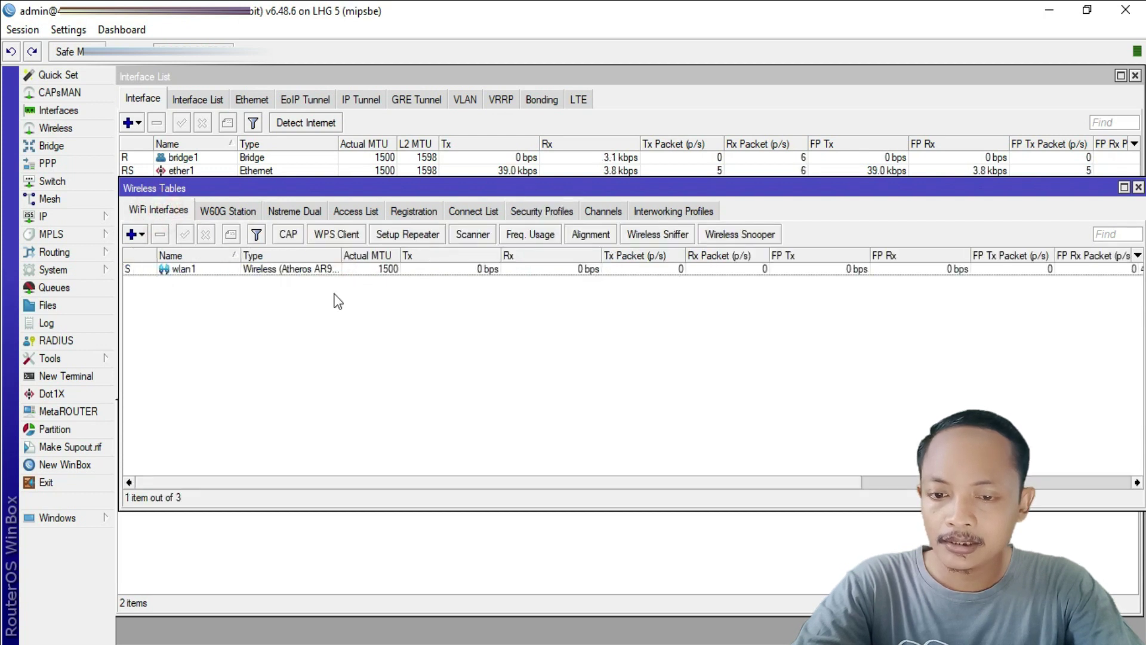
double_click(319, 268)
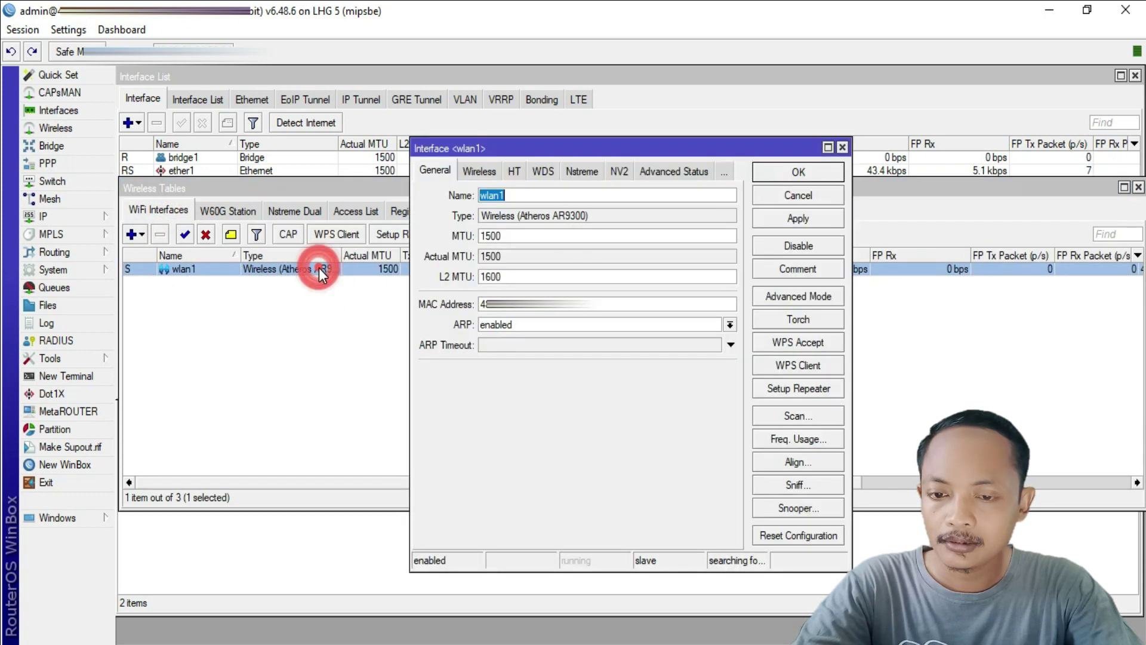
click(481, 171)
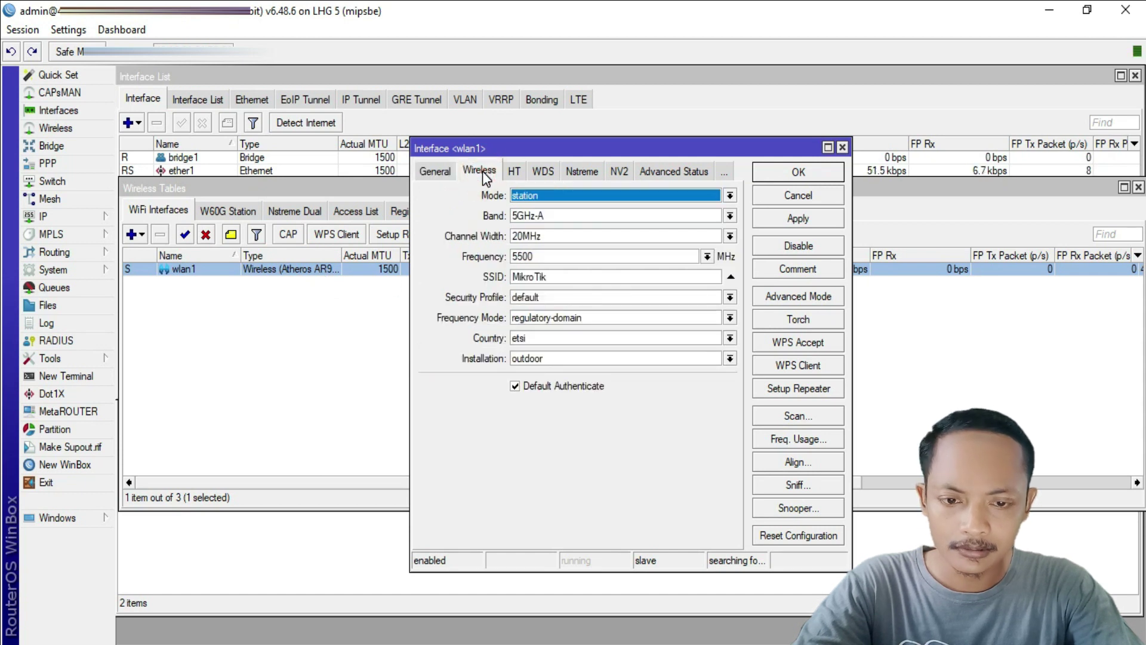
click(730, 195)
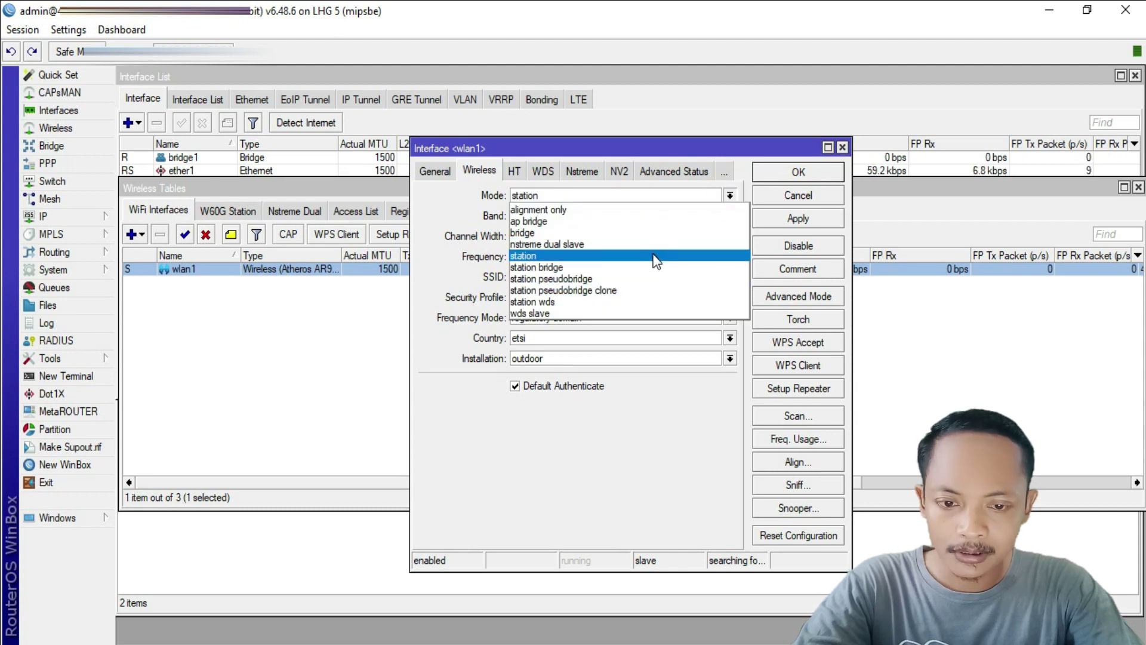
click(568, 266)
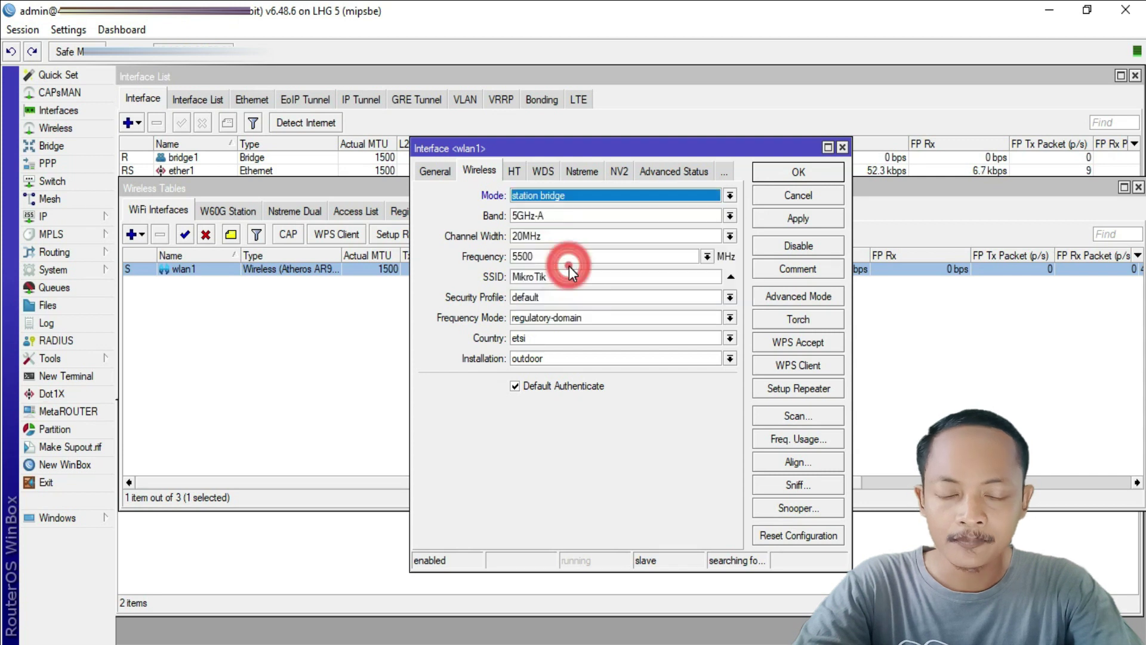
Set the band of wlan1 to 5GHz-A/N.
click(730, 216)
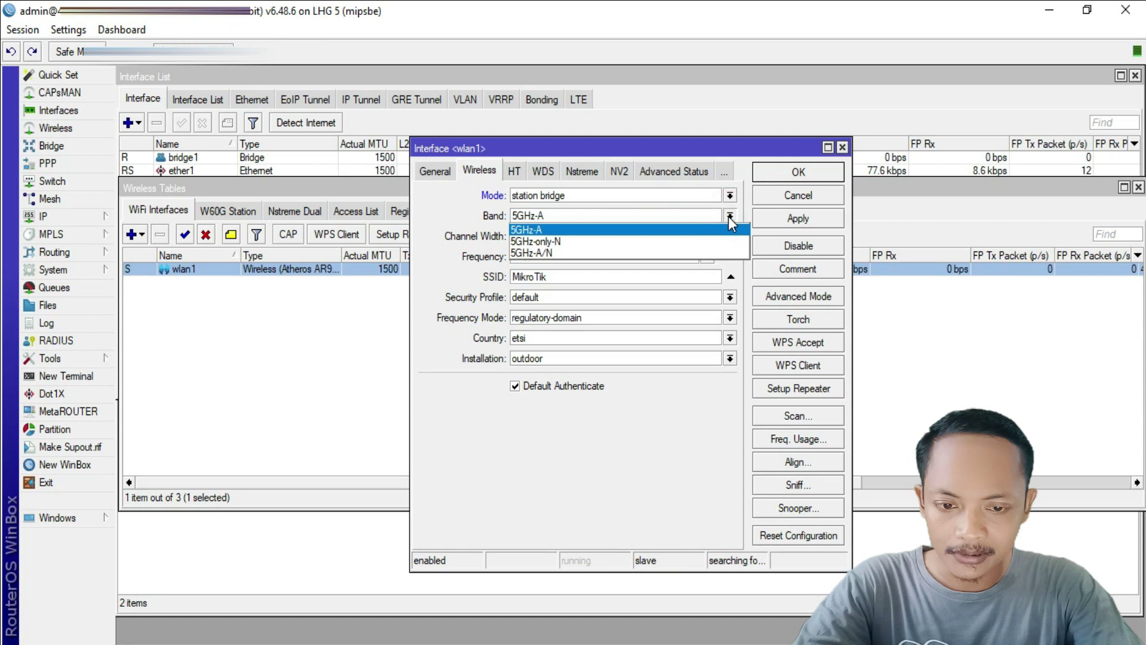
click(730, 216)
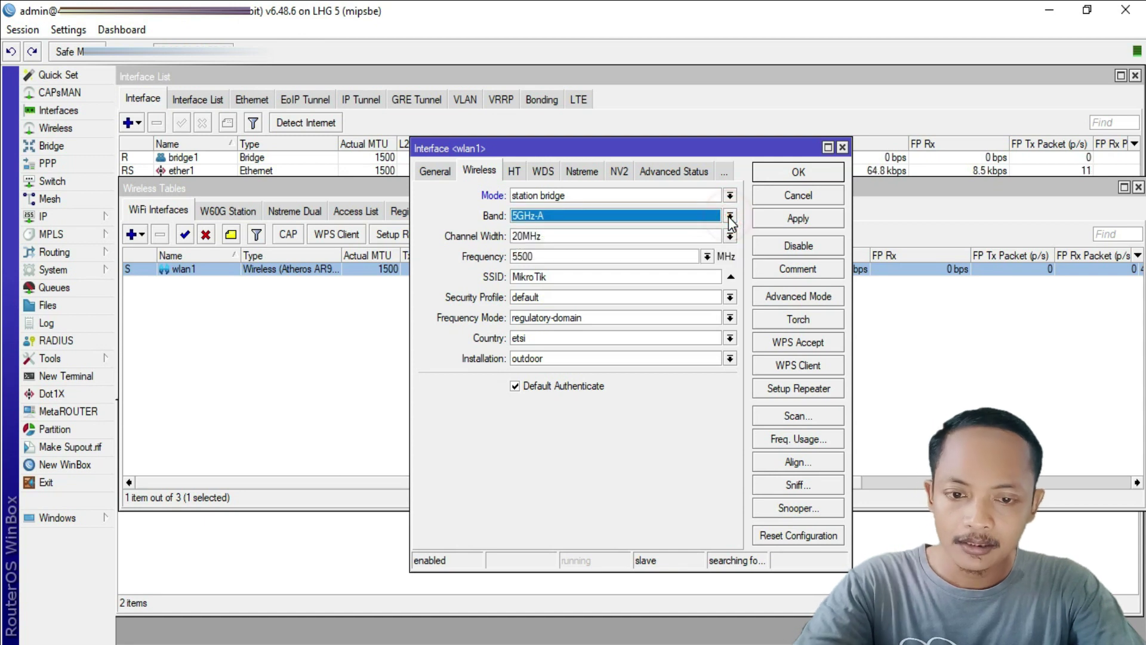
click(730, 217)
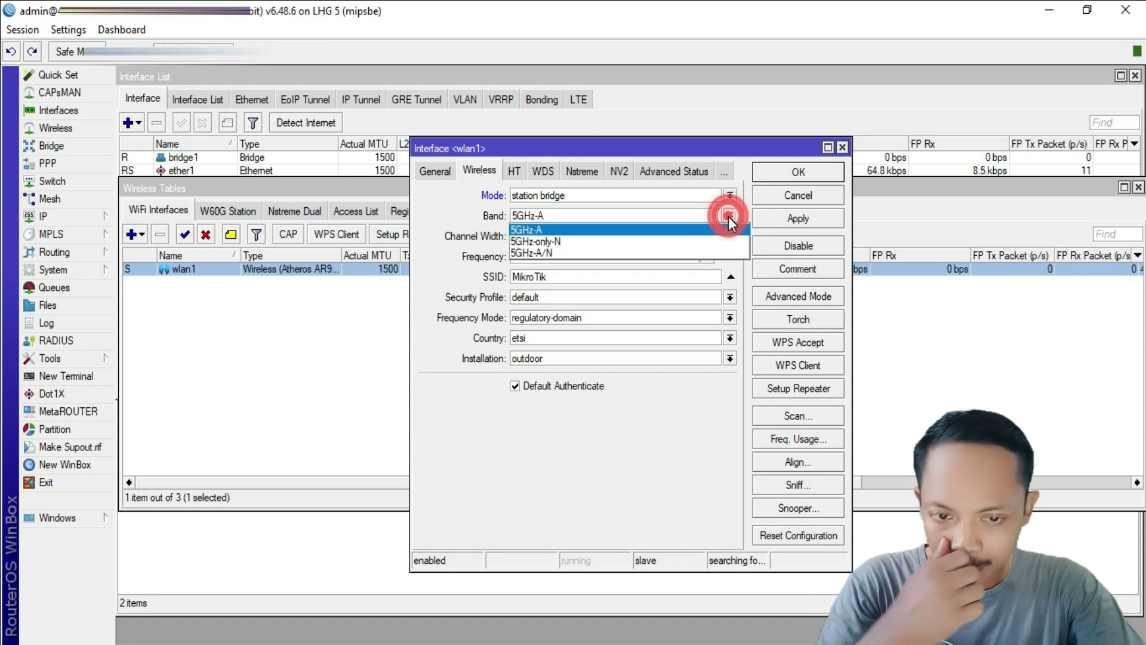
click(579, 250)
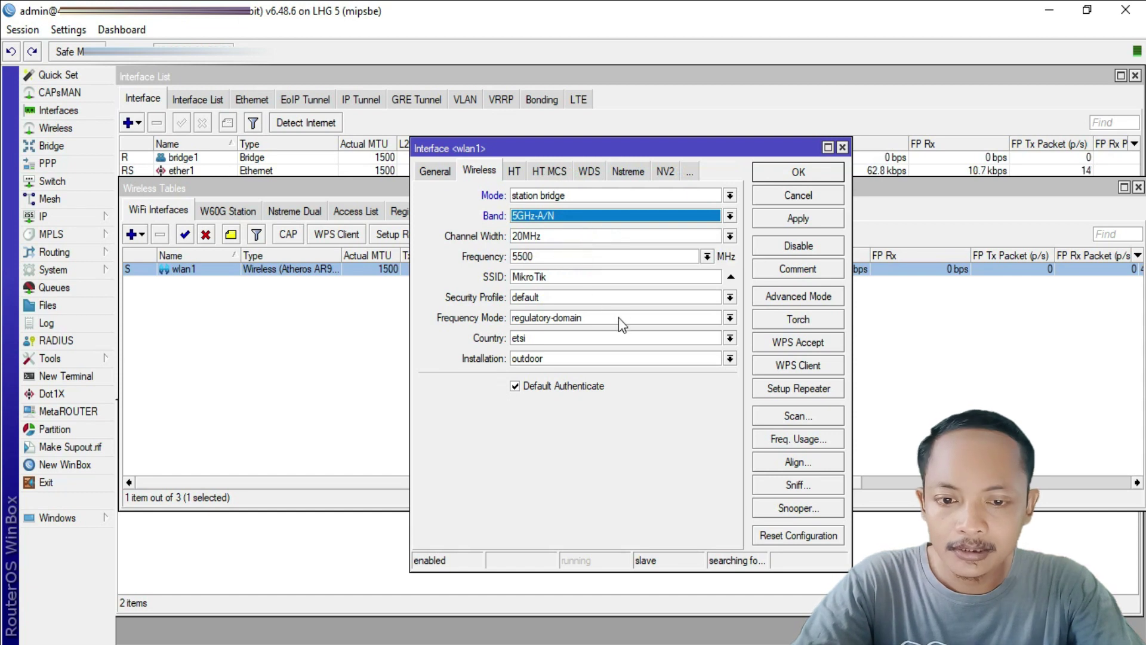
Keep the wlan1 channel width at 20MHz and set its frequency to auto.
click(730, 236)
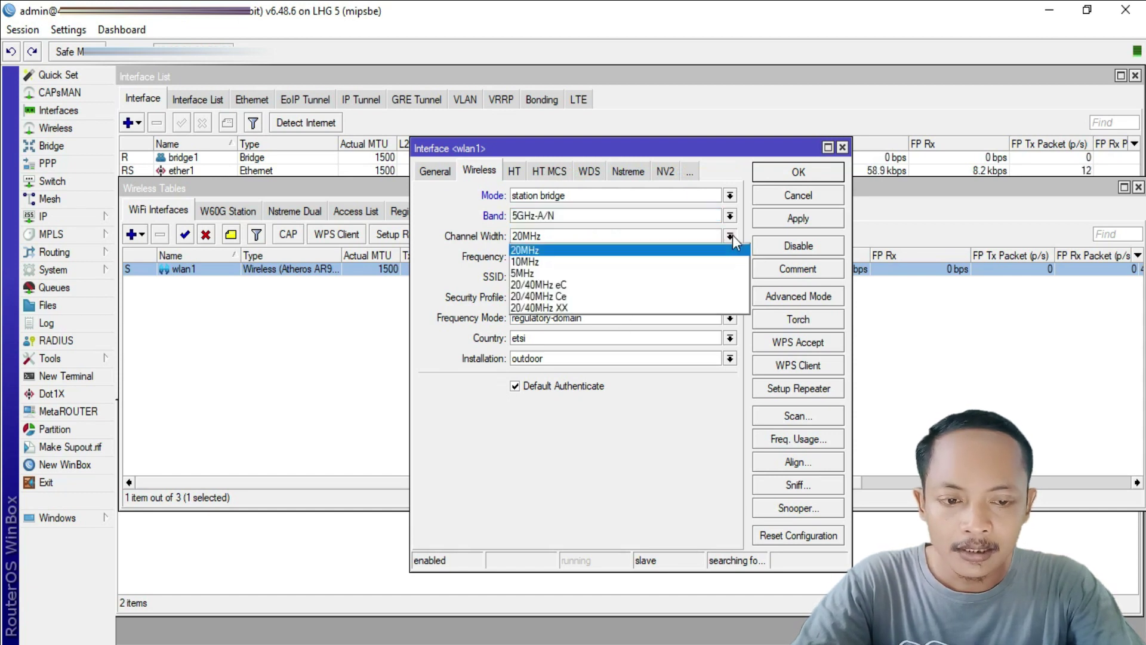
click(731, 236)
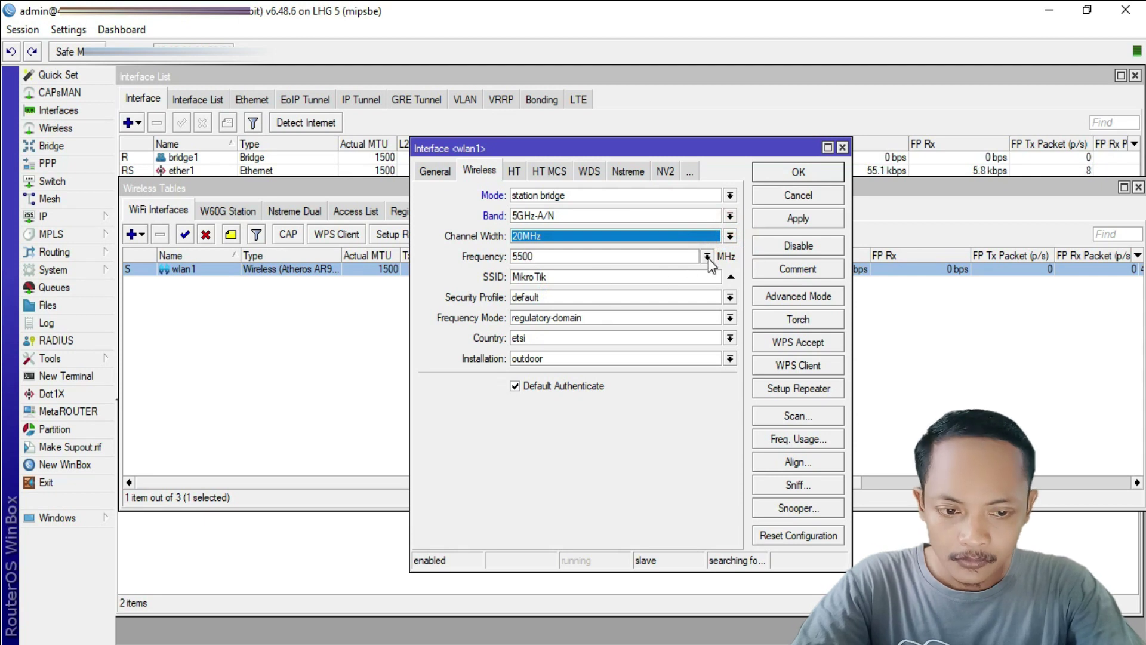
click(707, 257)
drag(722, 337, 715, 481)
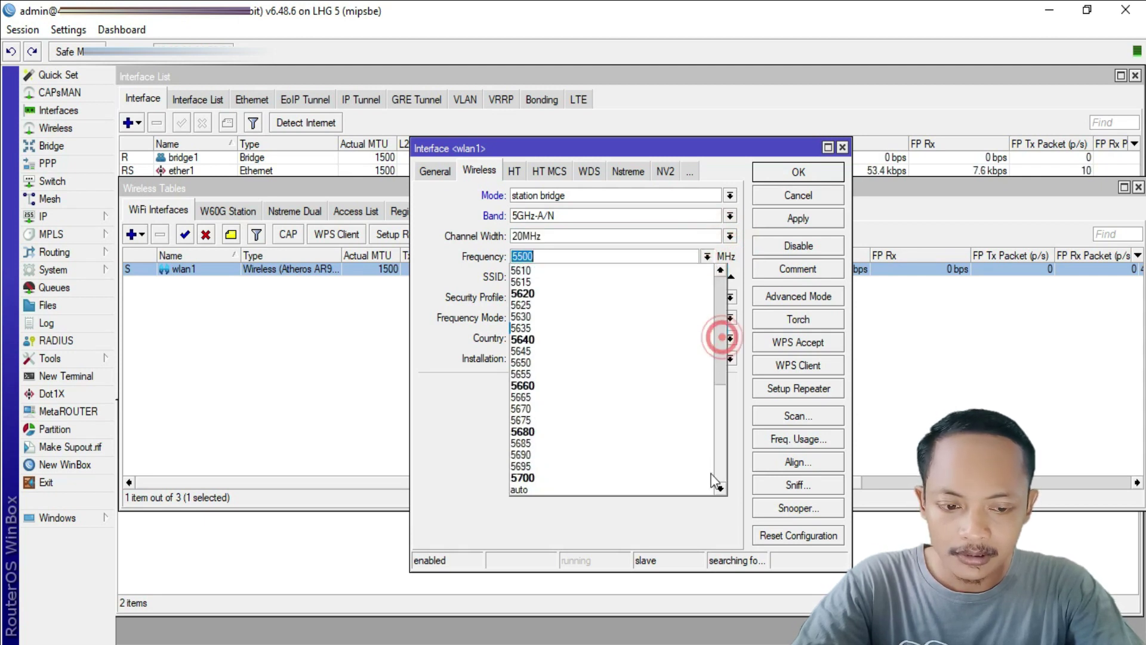
click(559, 493)
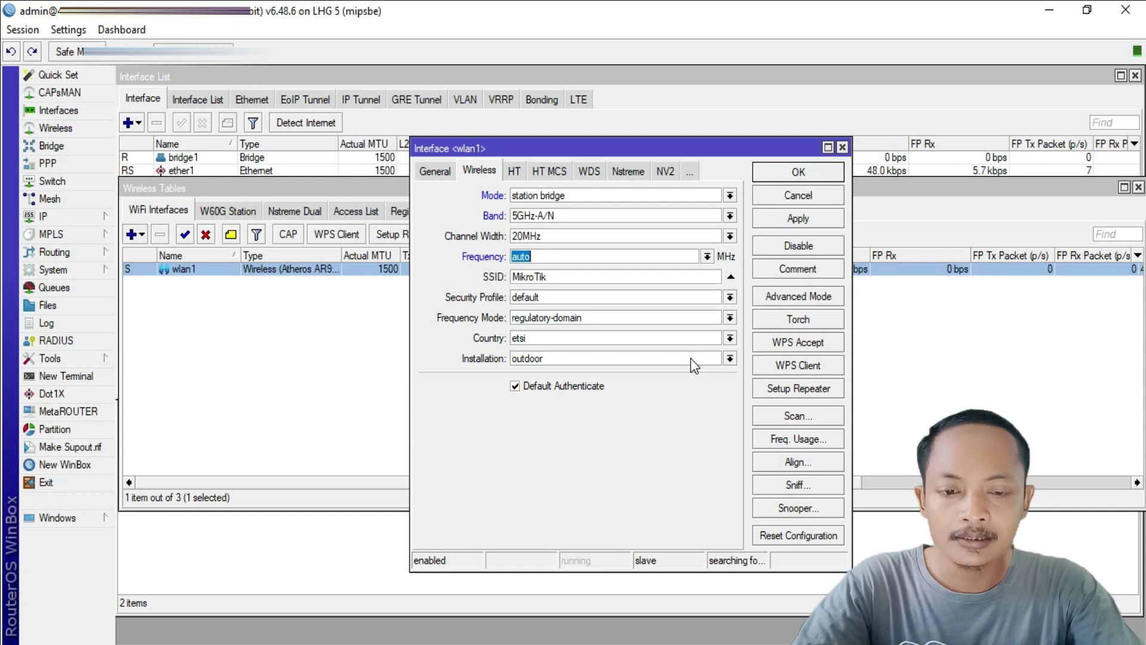
Set the country of wlan1 to no_country_set.
click(730, 339)
drag(742, 368, 734, 500)
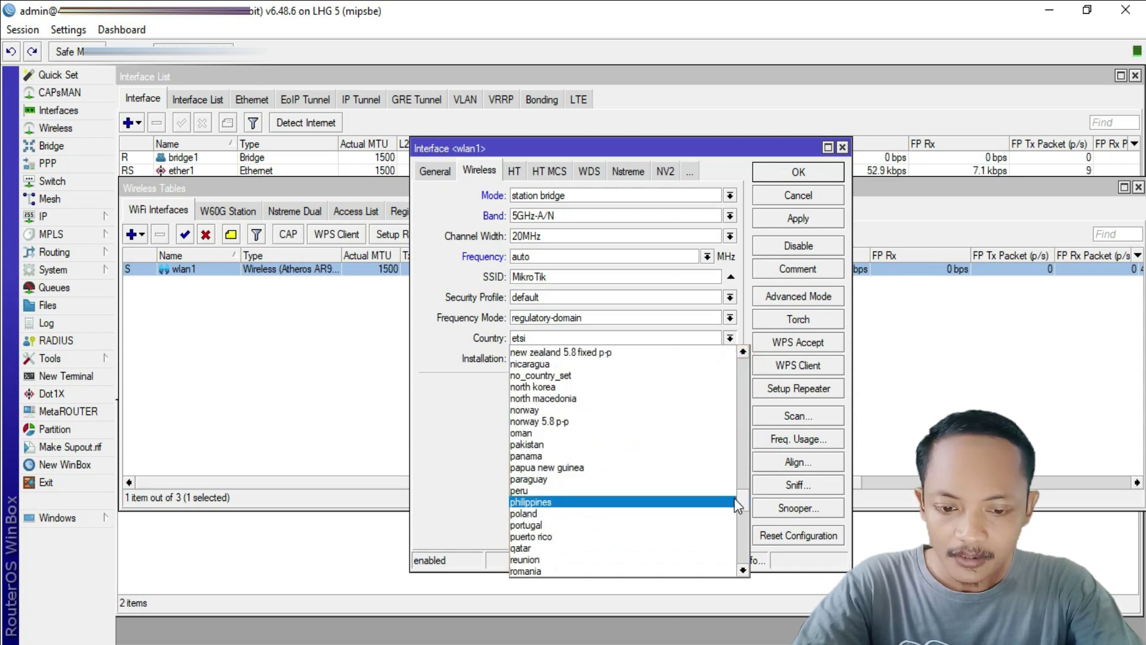
click(575, 376)
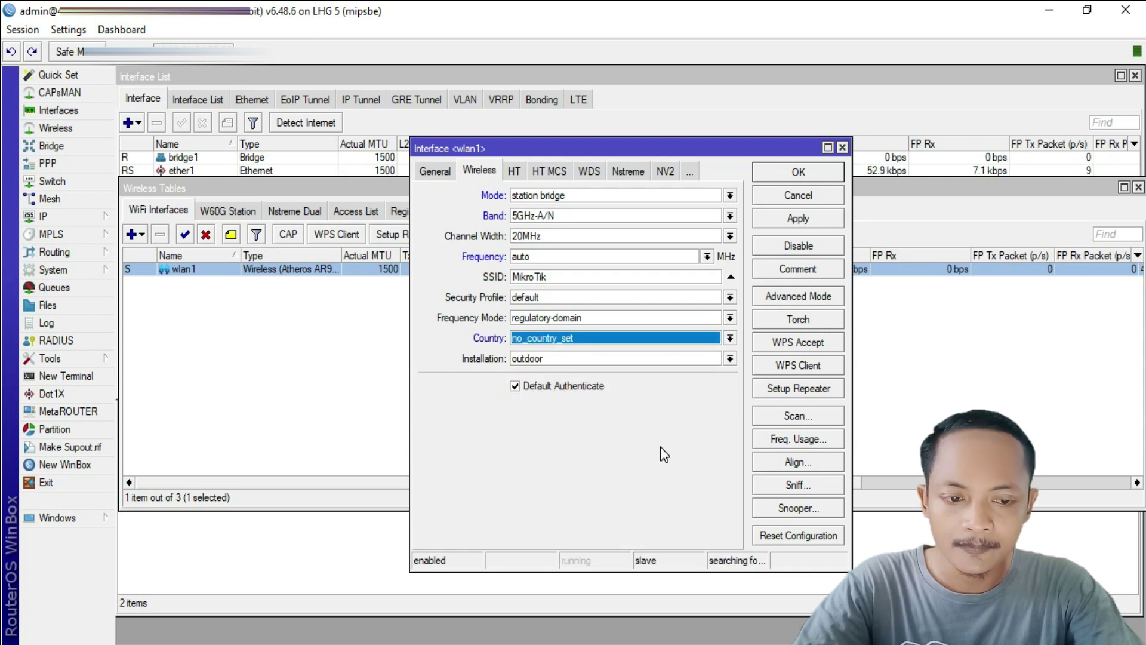
Show the advanced wireless settings of wlan1 and set its scan list to 5745-5825.
click(799, 297)
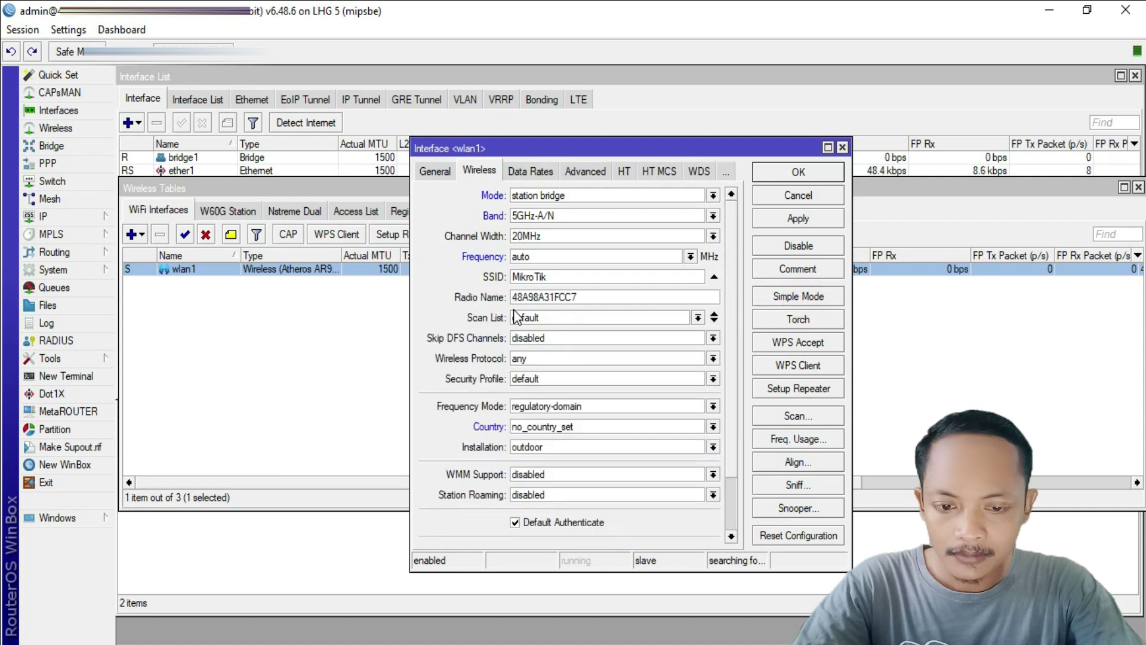
click(699, 320)
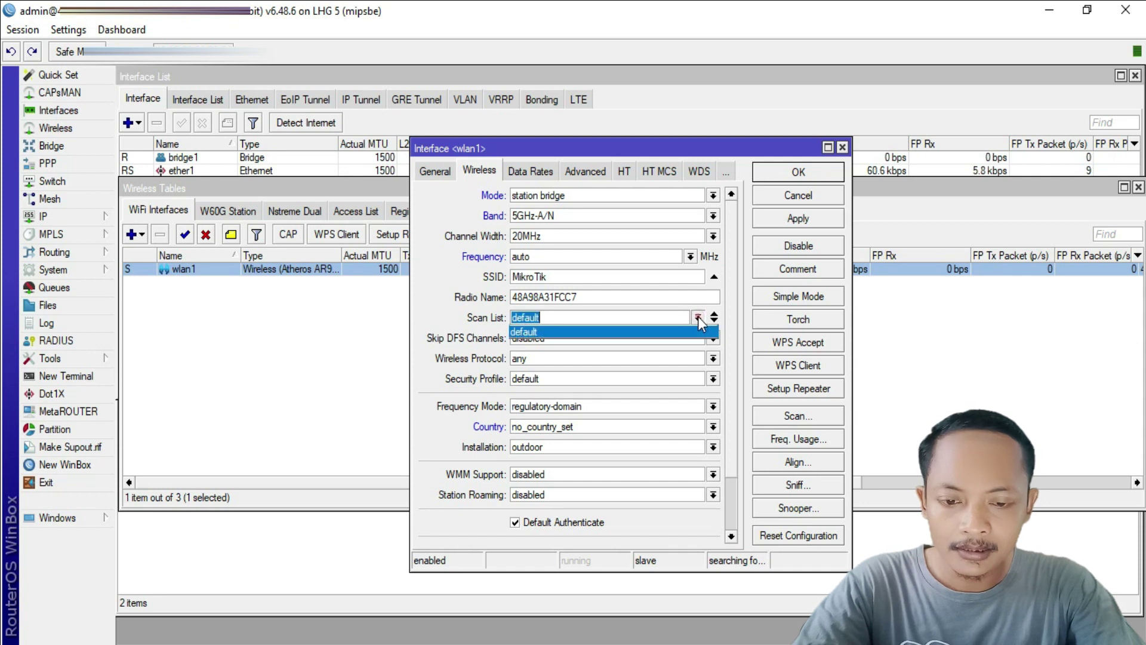
click(697, 319)
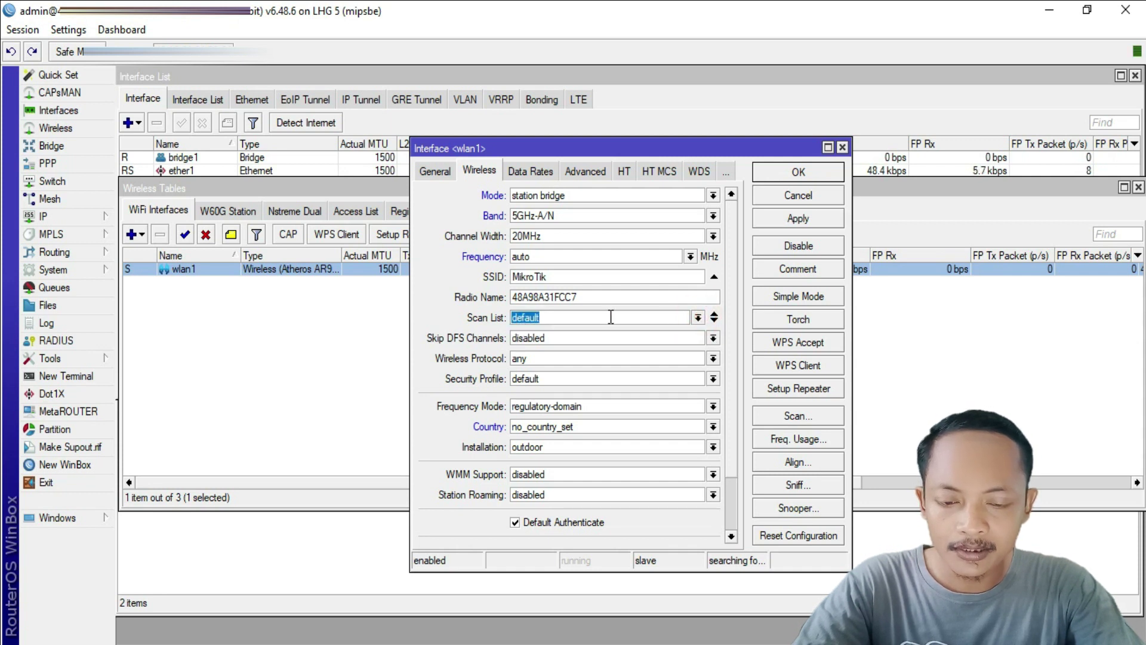
text(5745-)
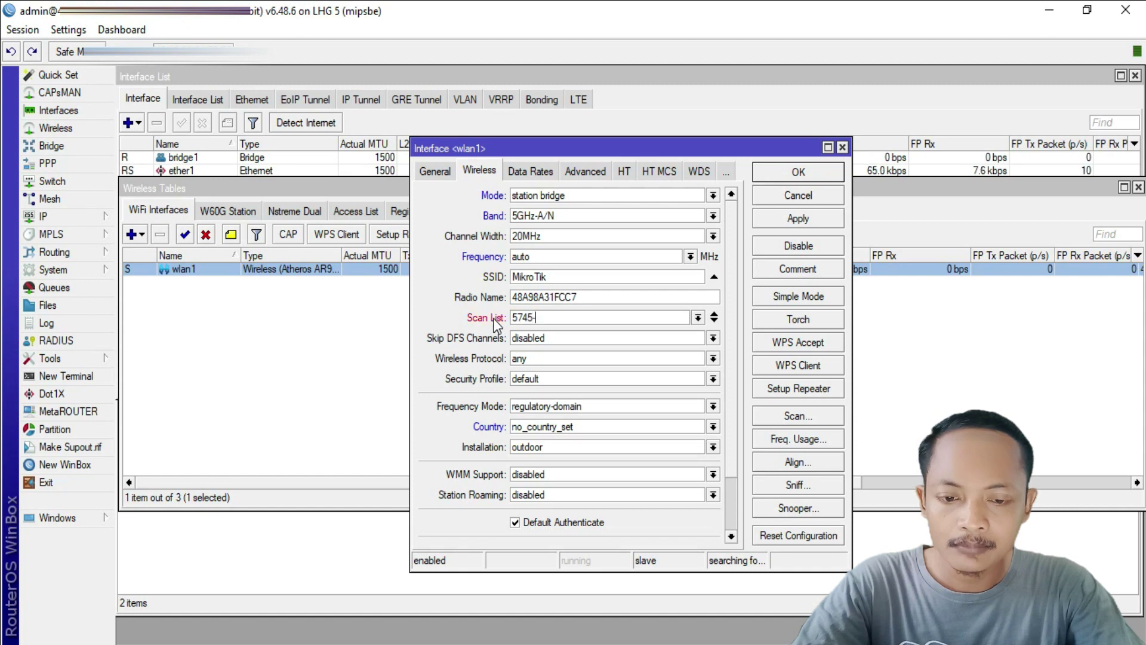
text(5825)
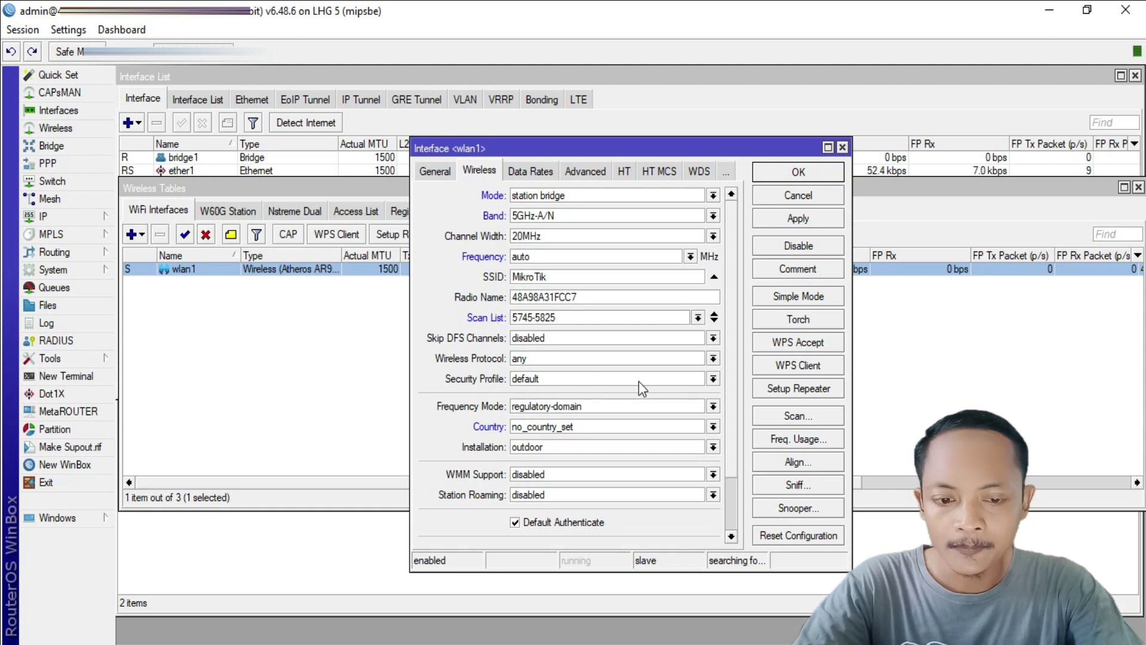
Keep the wireless protocol of wlan1 at any and set its security profile to profile1.
click(713, 358)
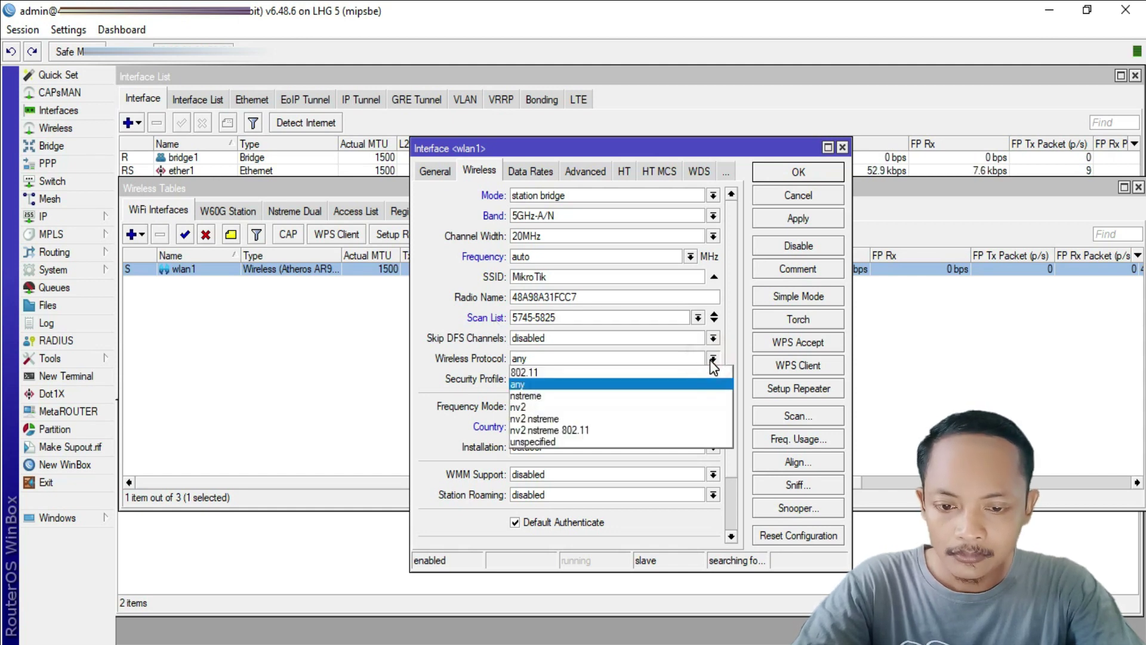
click(713, 360)
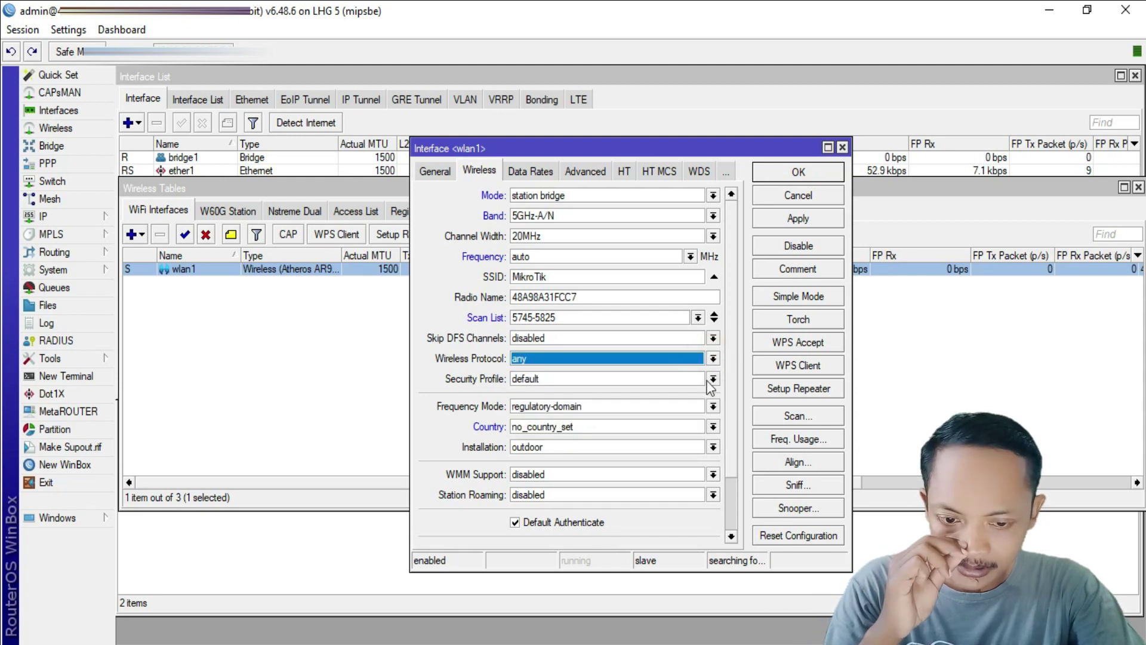
click(713, 378)
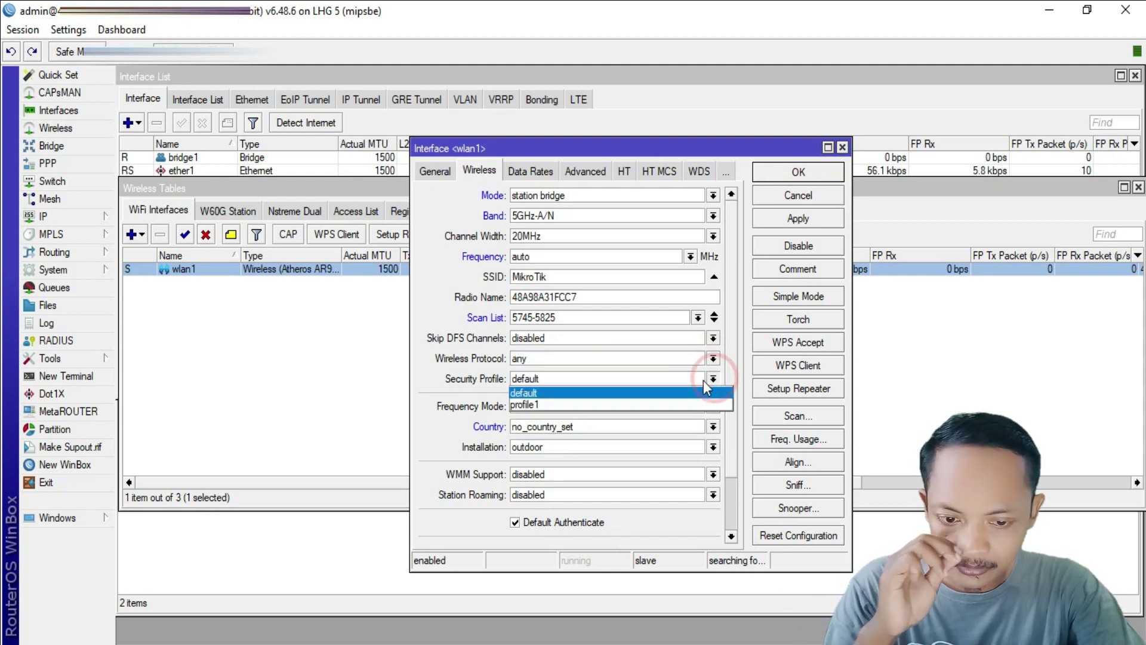
click(605, 398)
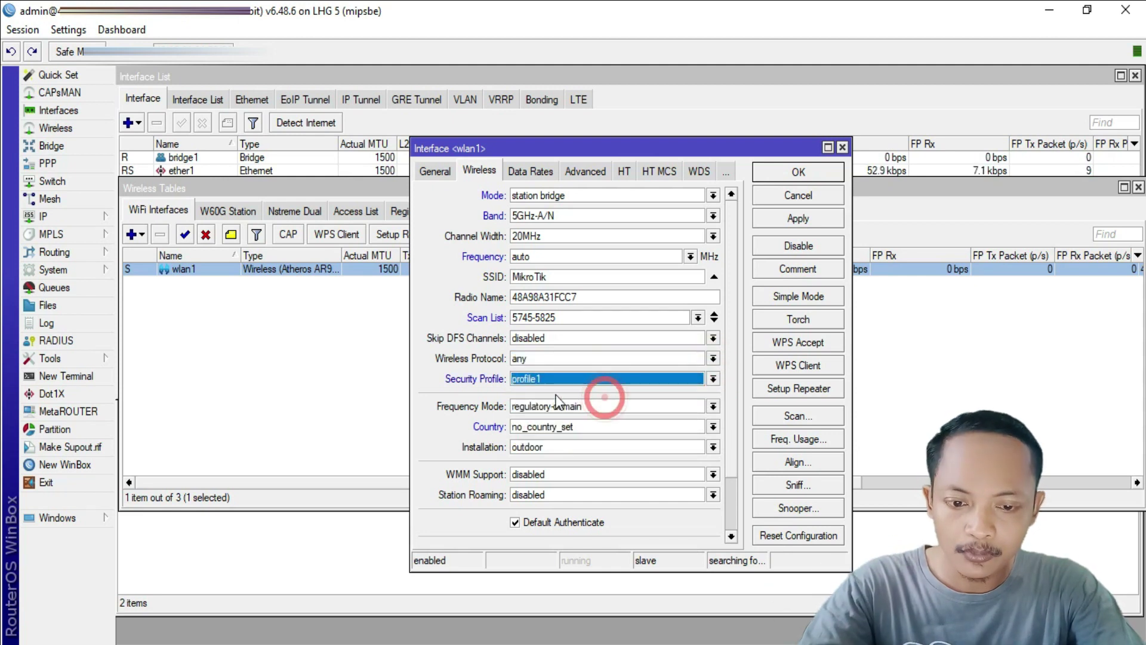
Set the frequency mode of wlan1 to superchannel and apply the wireless settings.
click(713, 406)
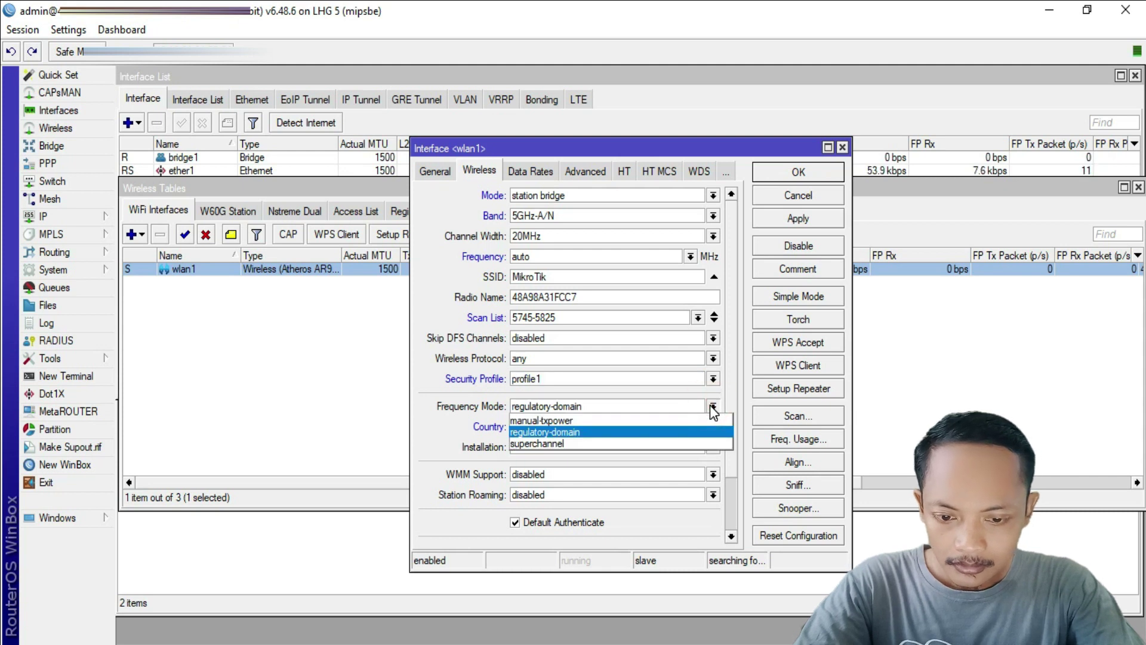
click(638, 440)
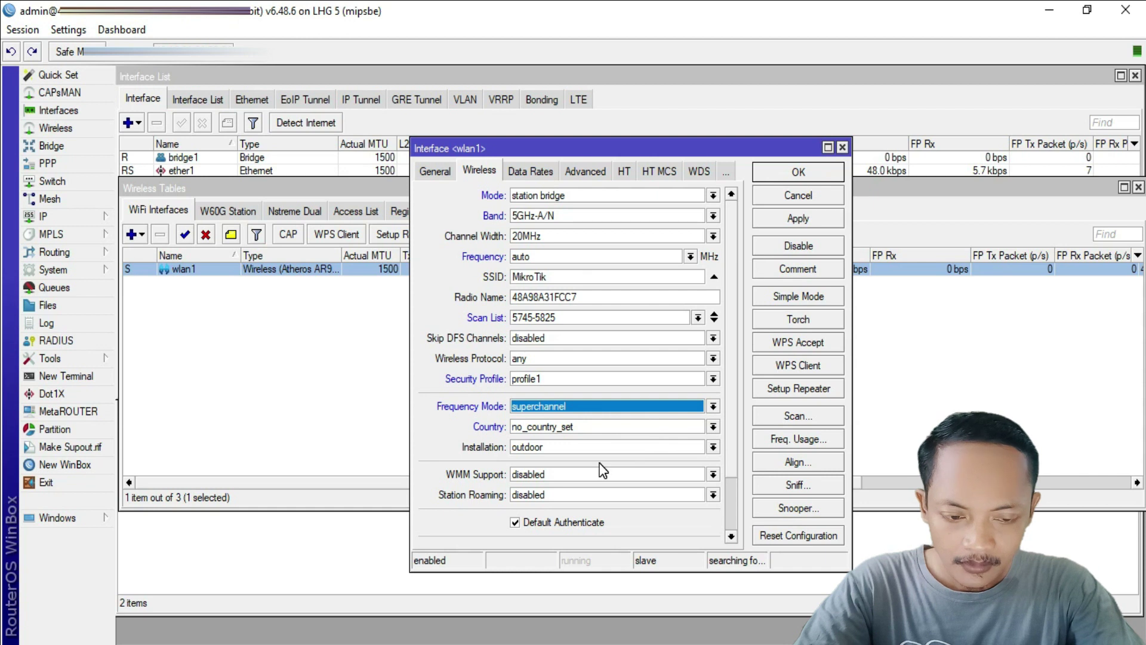
click(811, 221)
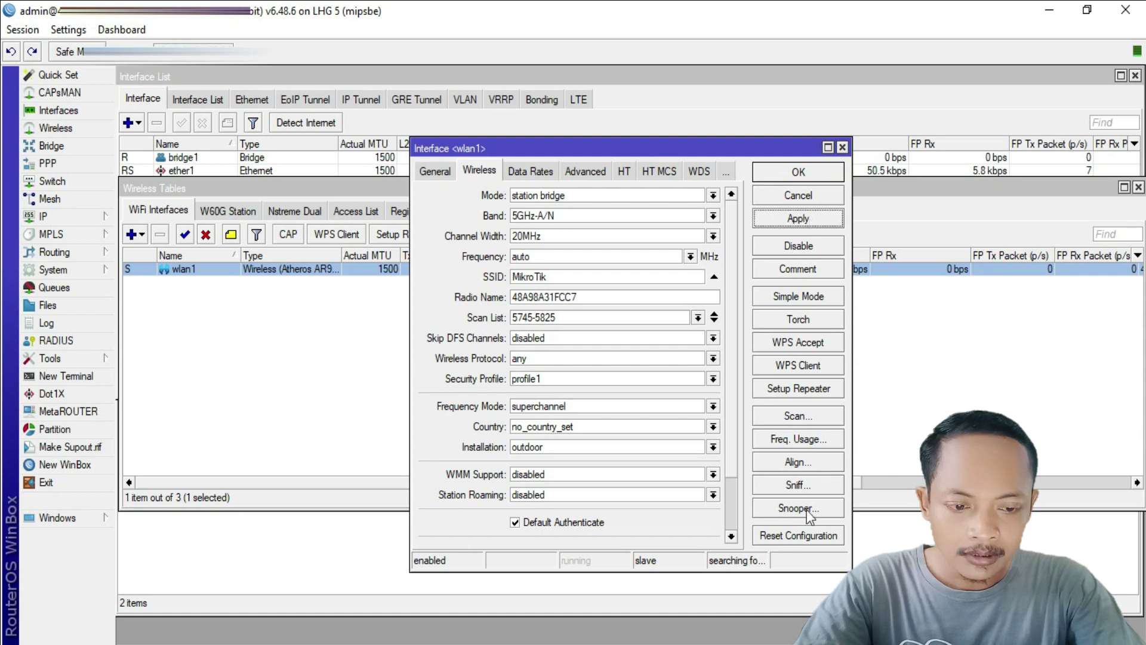
Scan for access points with wlan1, connect to the FG-01 network and apply the interface settings.
click(796, 416)
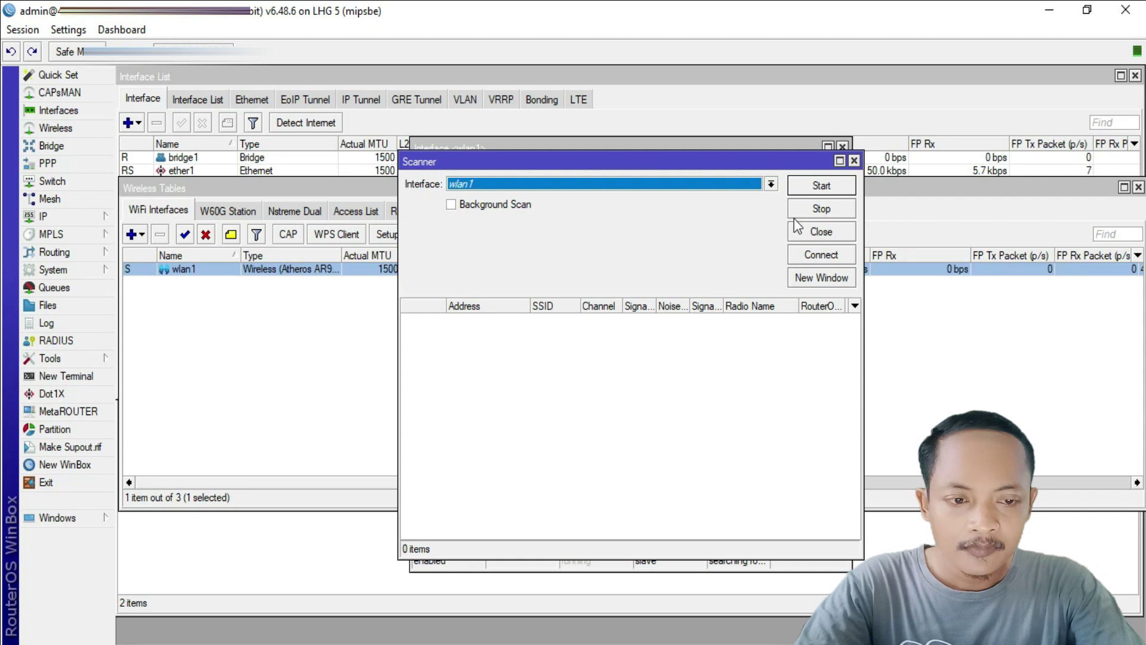
click(833, 185)
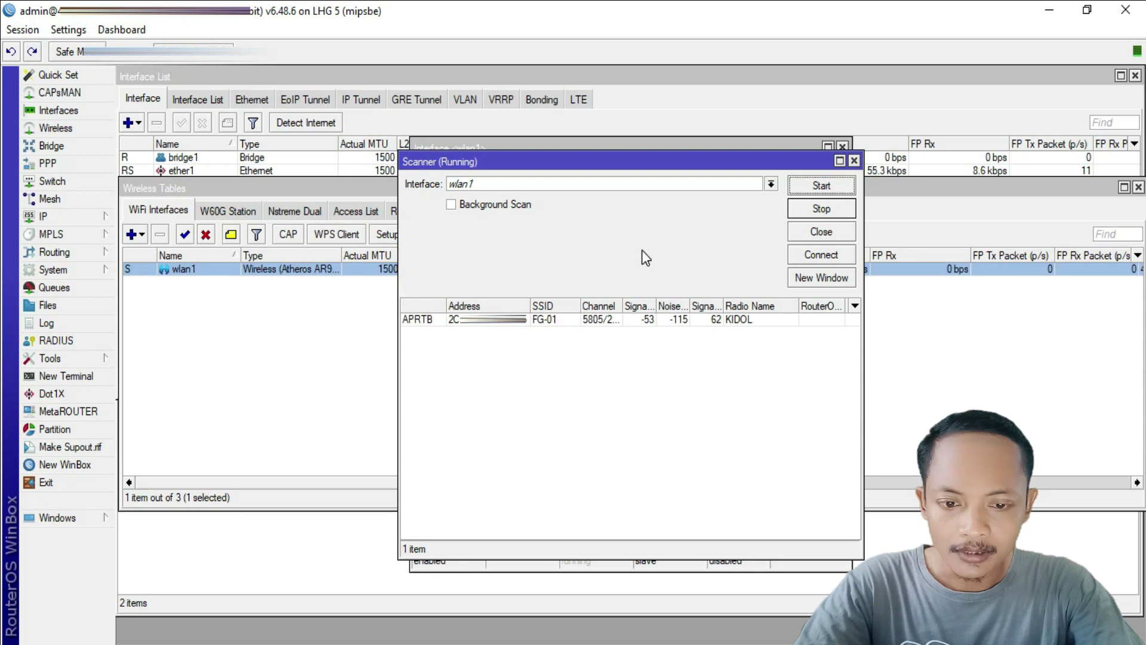
drag(580, 305, 609, 305)
click(550, 321)
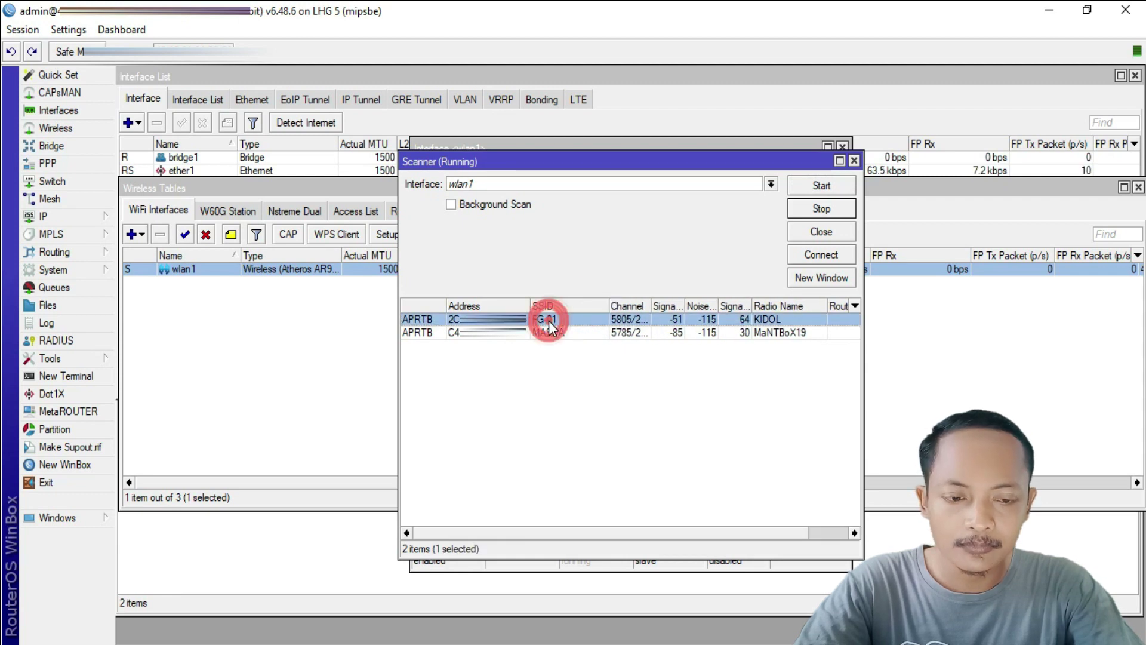
click(822, 256)
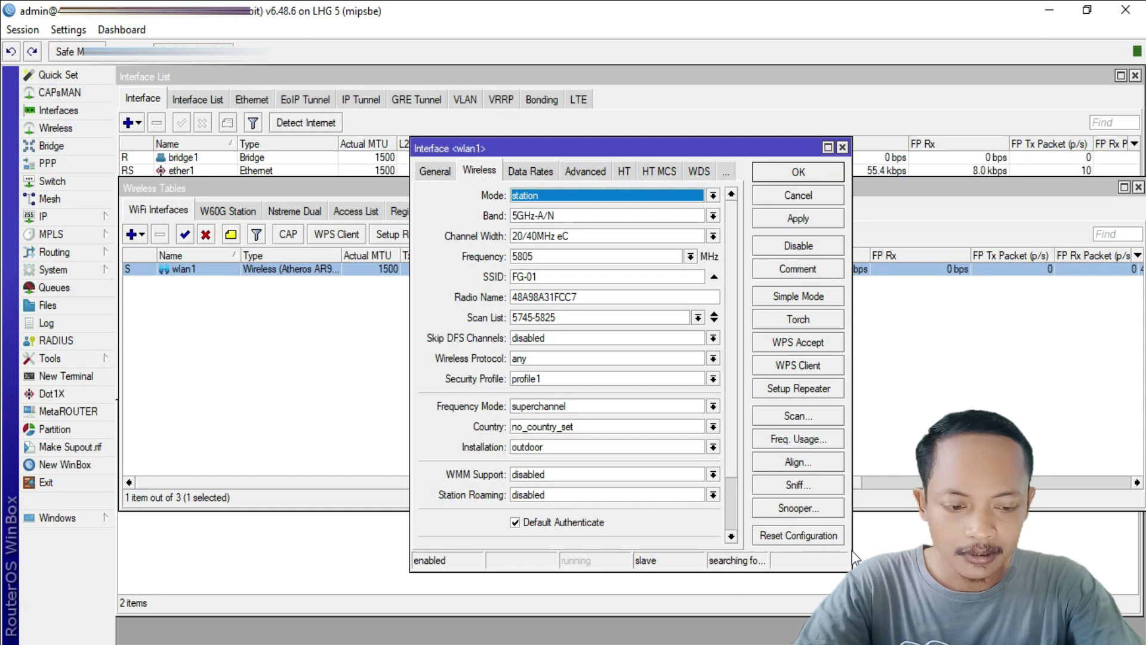
drag(850, 550, 1001, 549)
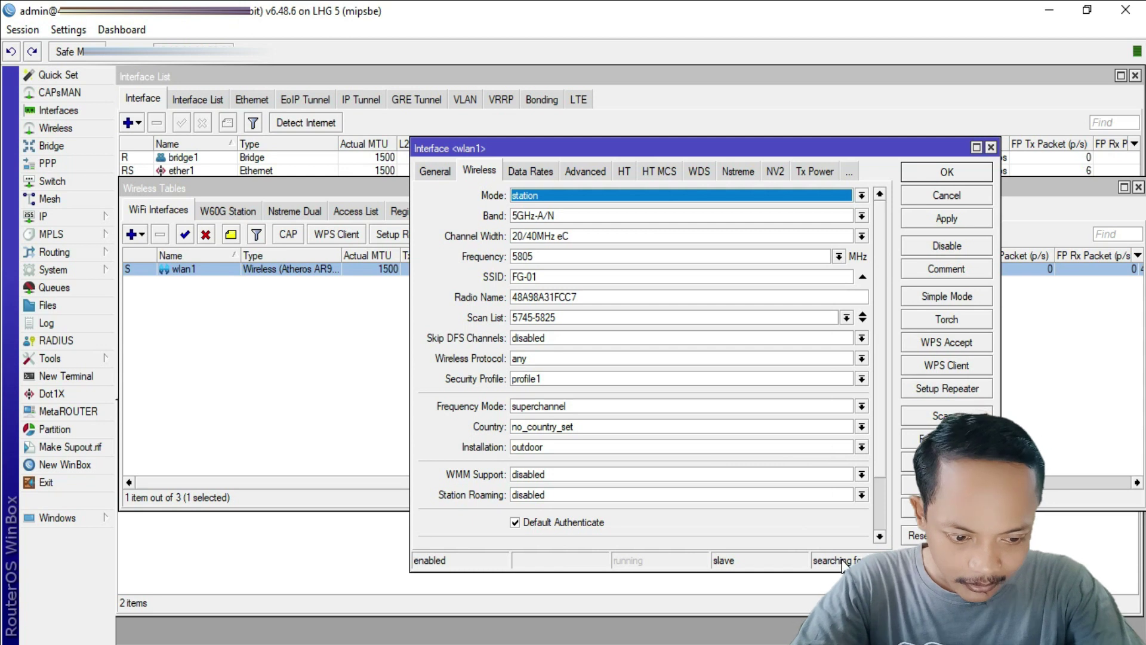
click(946, 220)
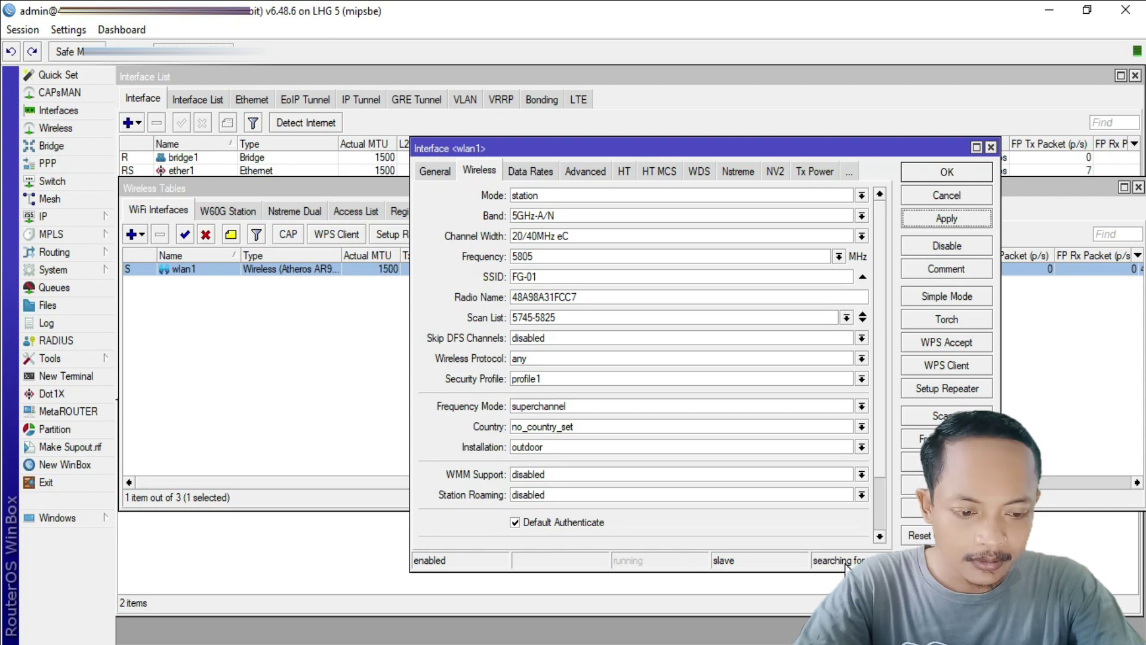
Enable NV2 security on wlan1, enter the preshared key and apply it.
click(583, 173)
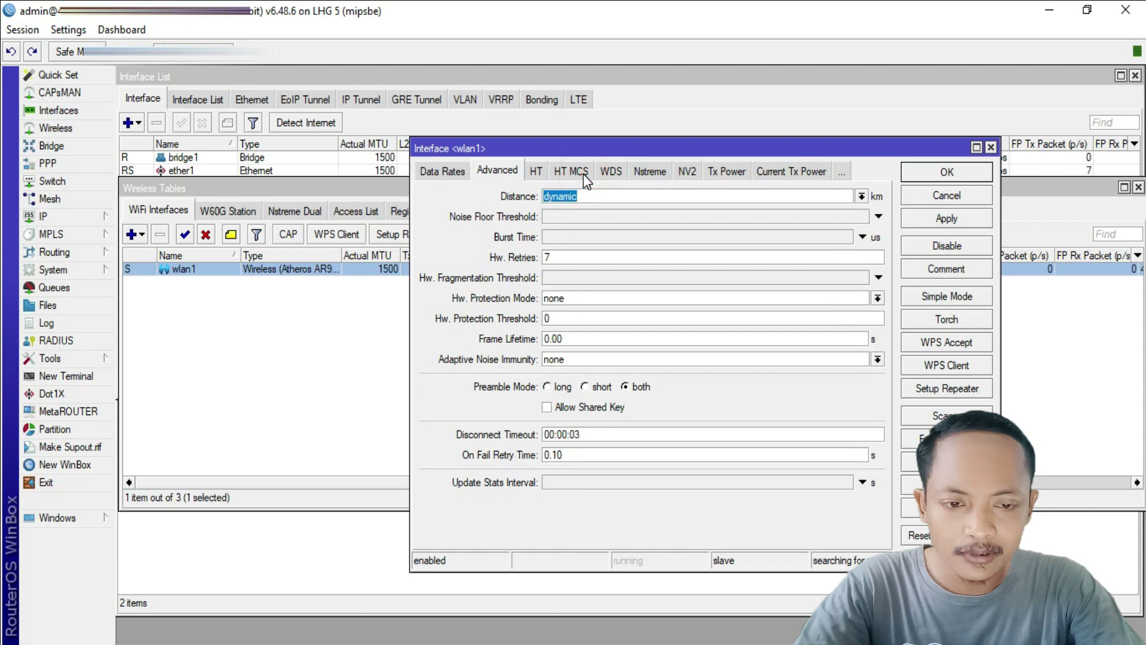
click(686, 171)
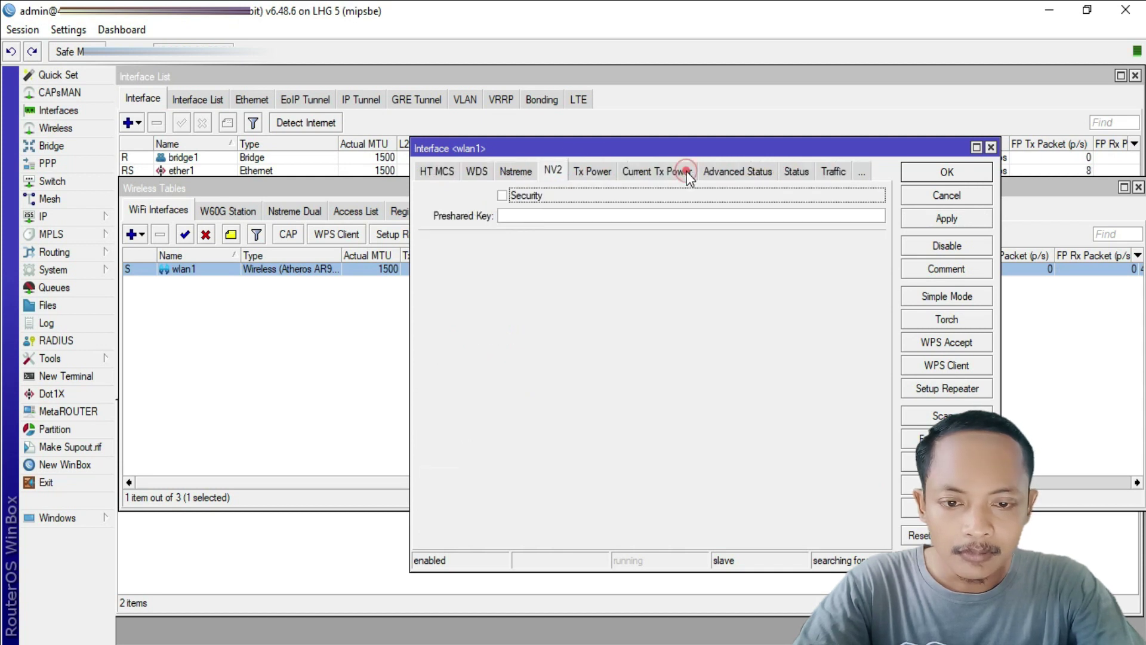
click(503, 196)
click(538, 216)
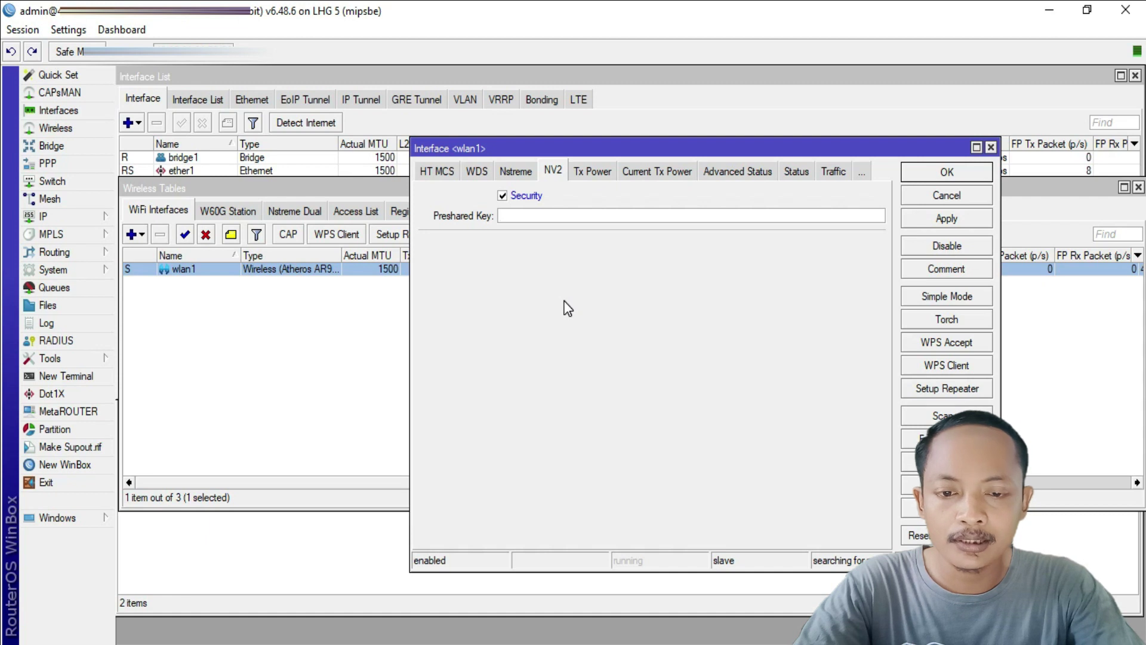
text(*****)
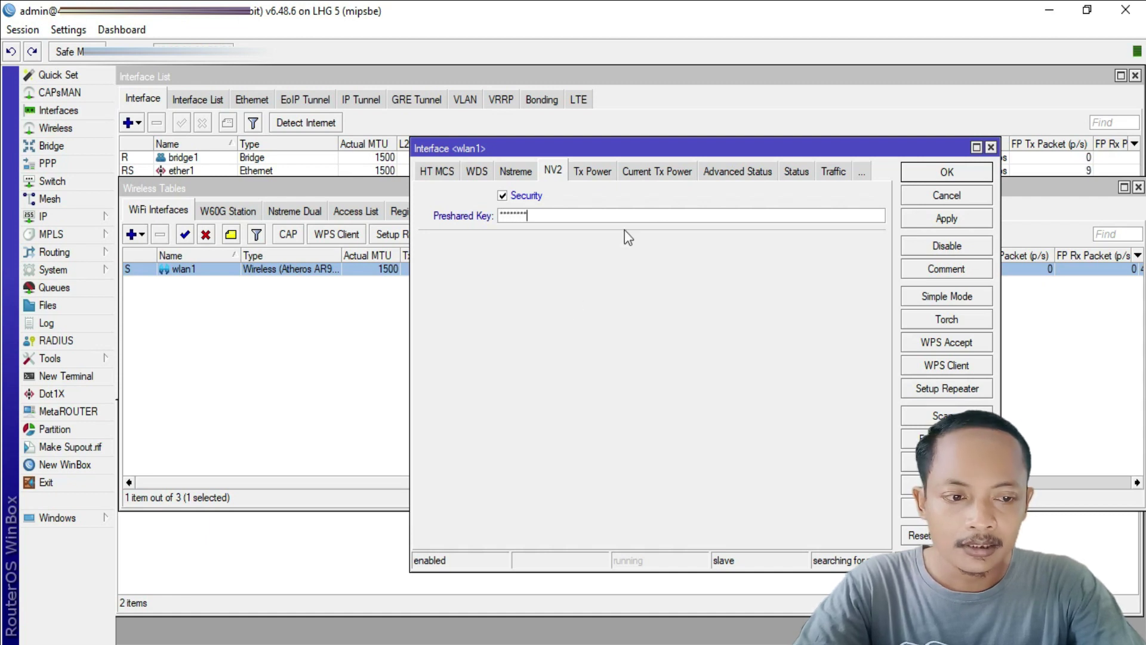
click(958, 219)
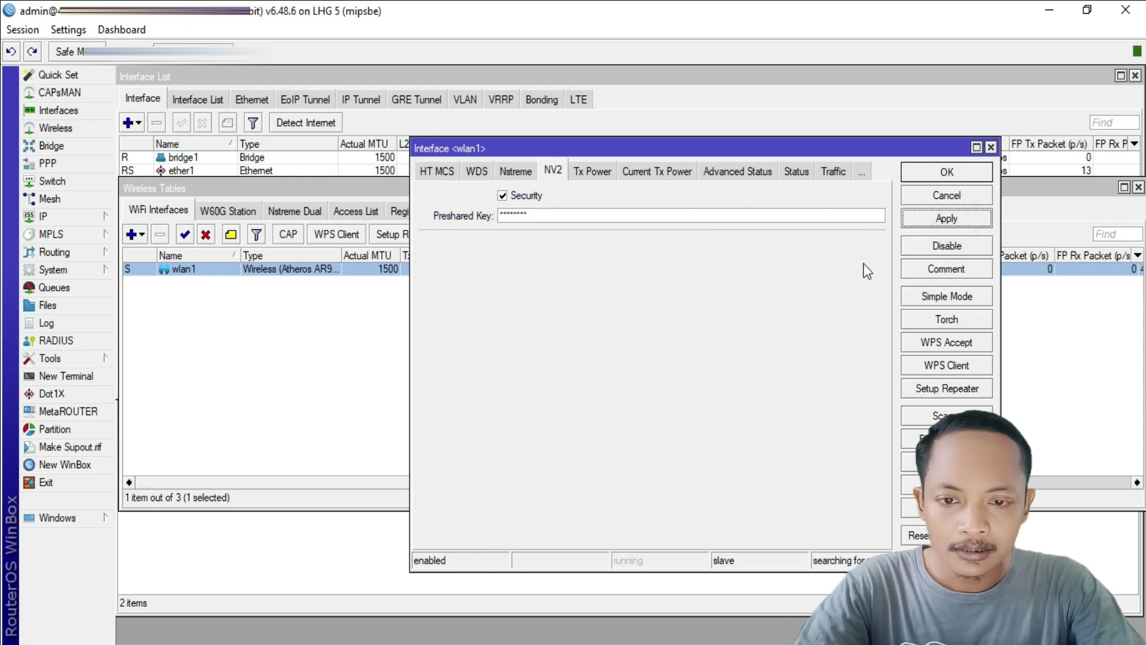
Review the general and wireless settings of wlan1, including its connection status, and close the interface with its settings accepted.
click(430, 174)
click(429, 173)
click(429, 175)
click(430, 174)
click(433, 174)
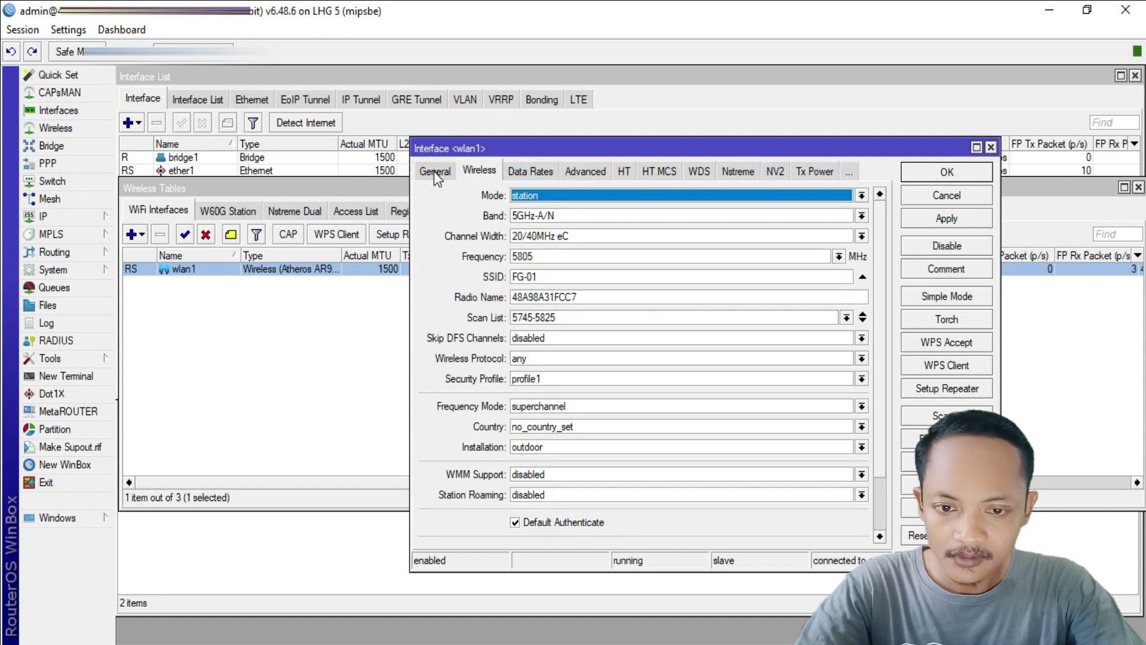
click(435, 172)
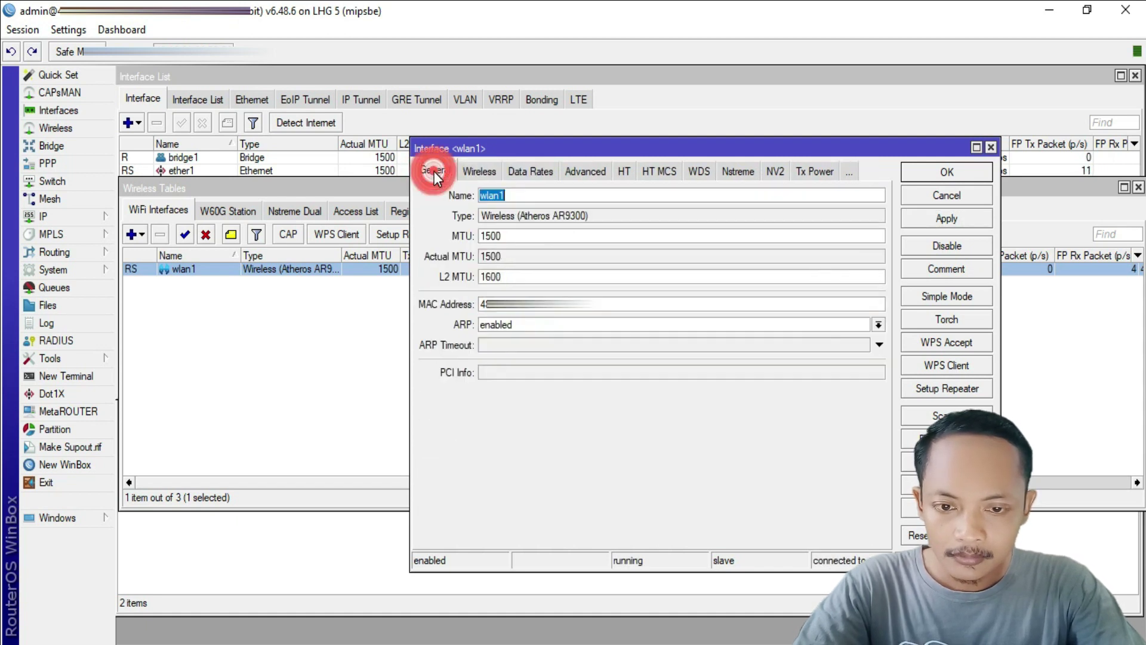
click(475, 172)
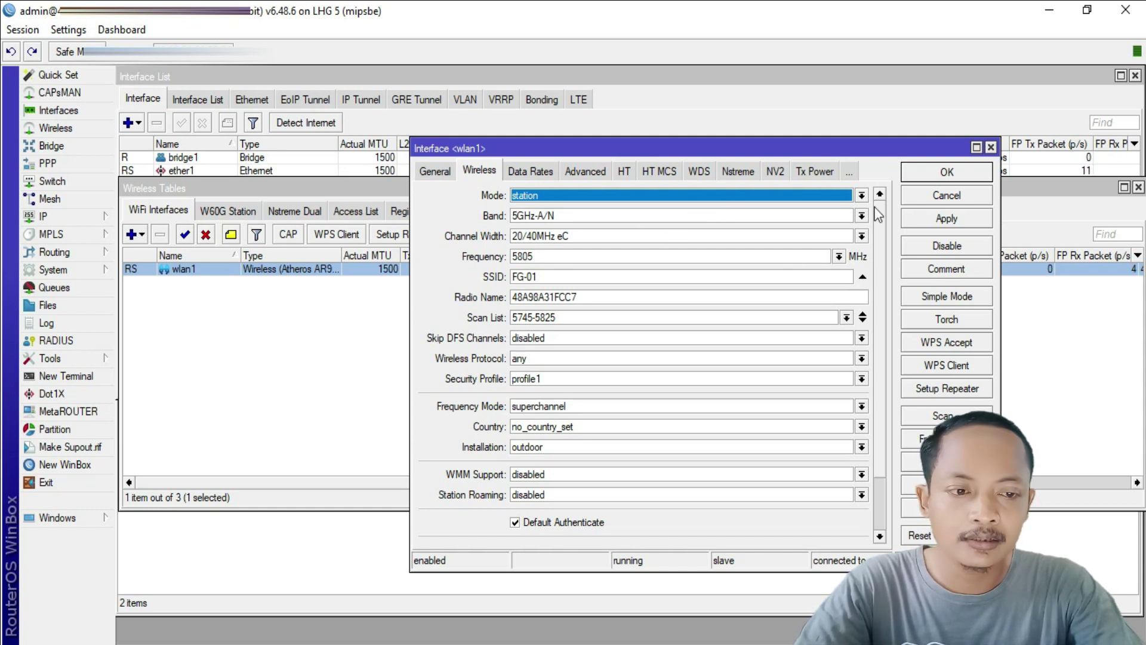
click(947, 173)
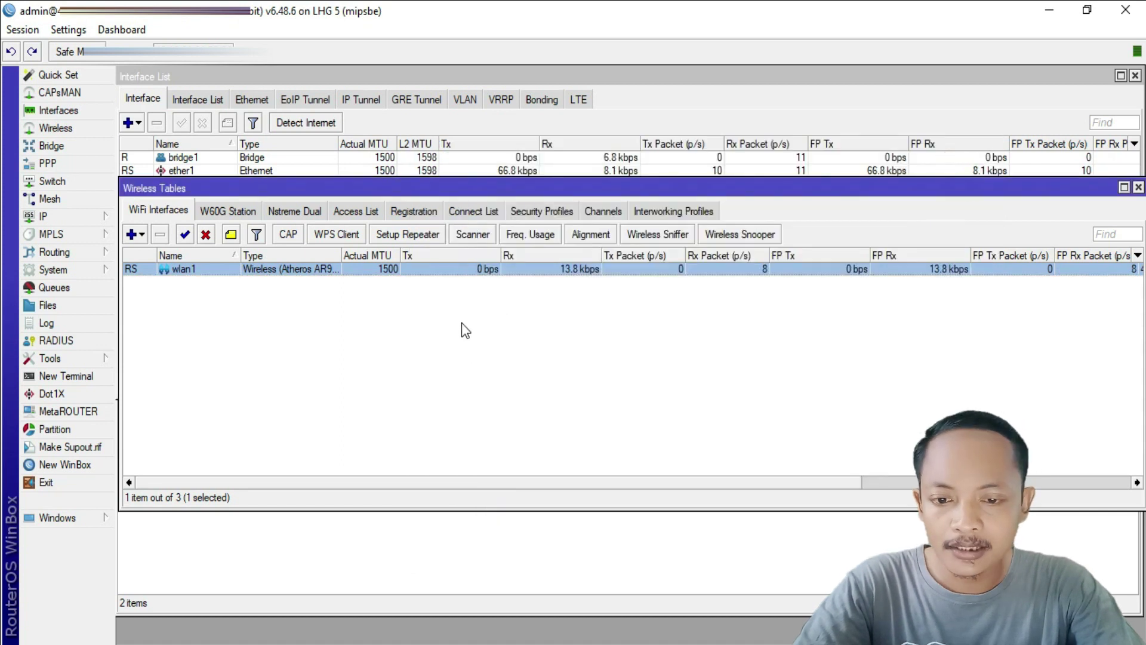
Examine the live traffic rates and graphs of ether1 alongside the interface list.
drag(422, 187, 423, 221)
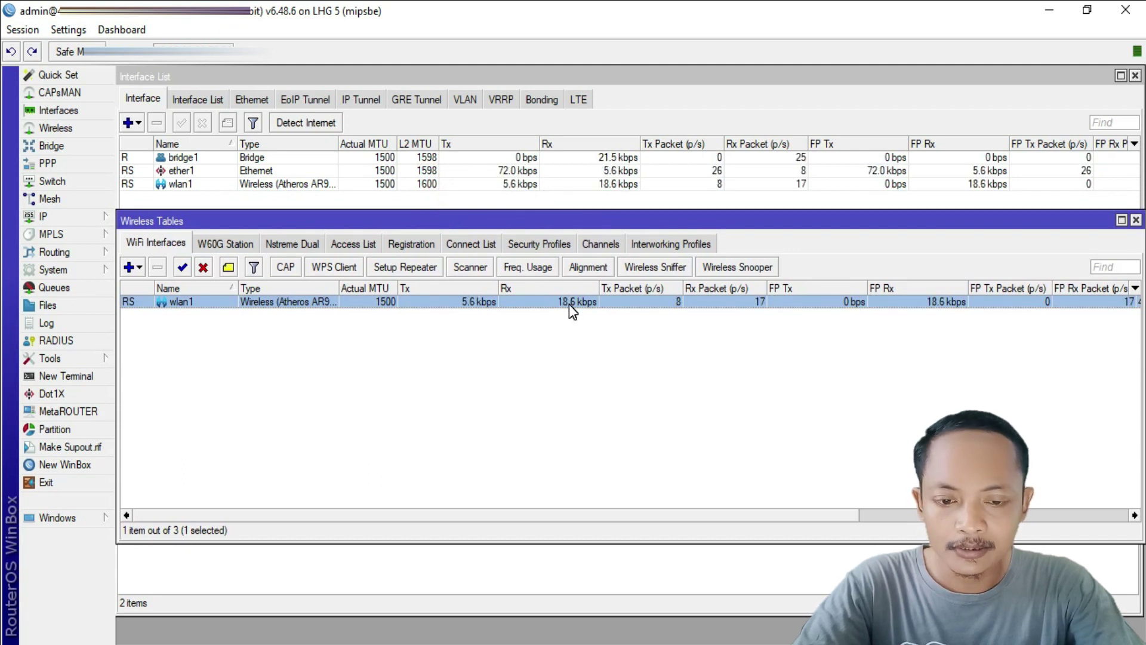
double_click(205, 172)
click(670, 190)
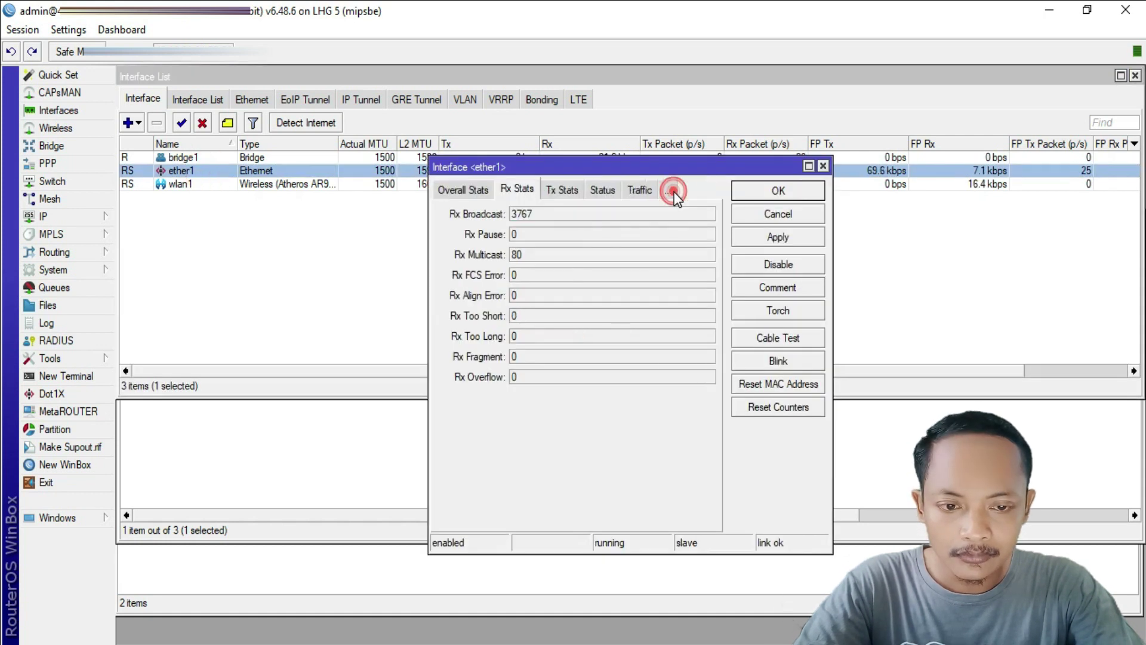
click(640, 190)
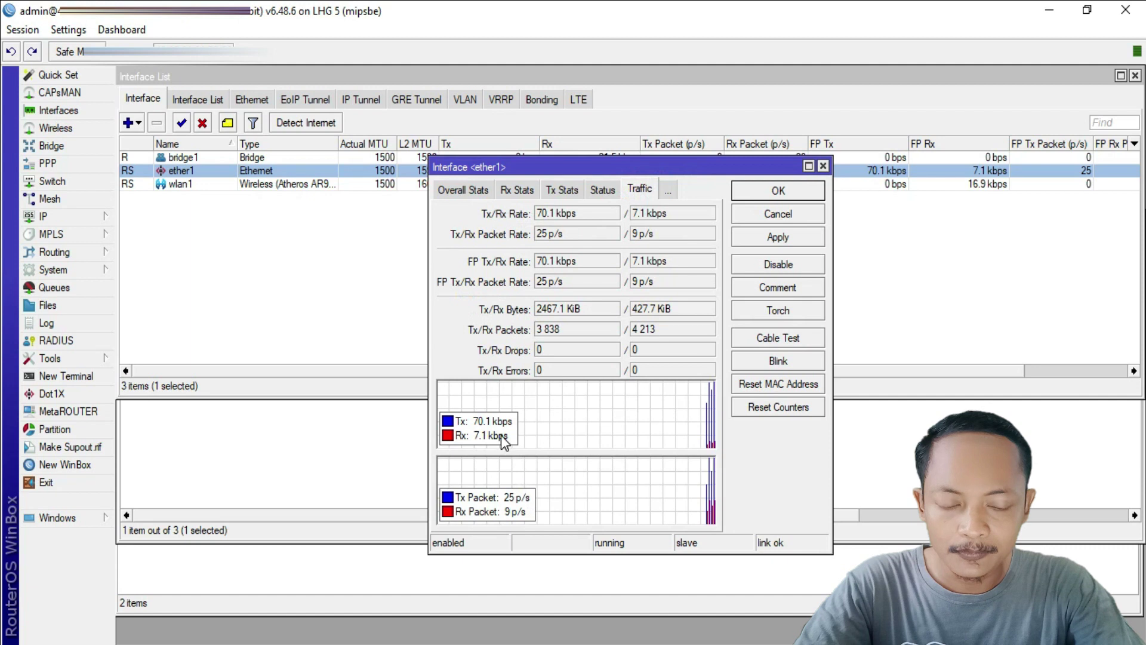
drag(733, 551, 737, 487)
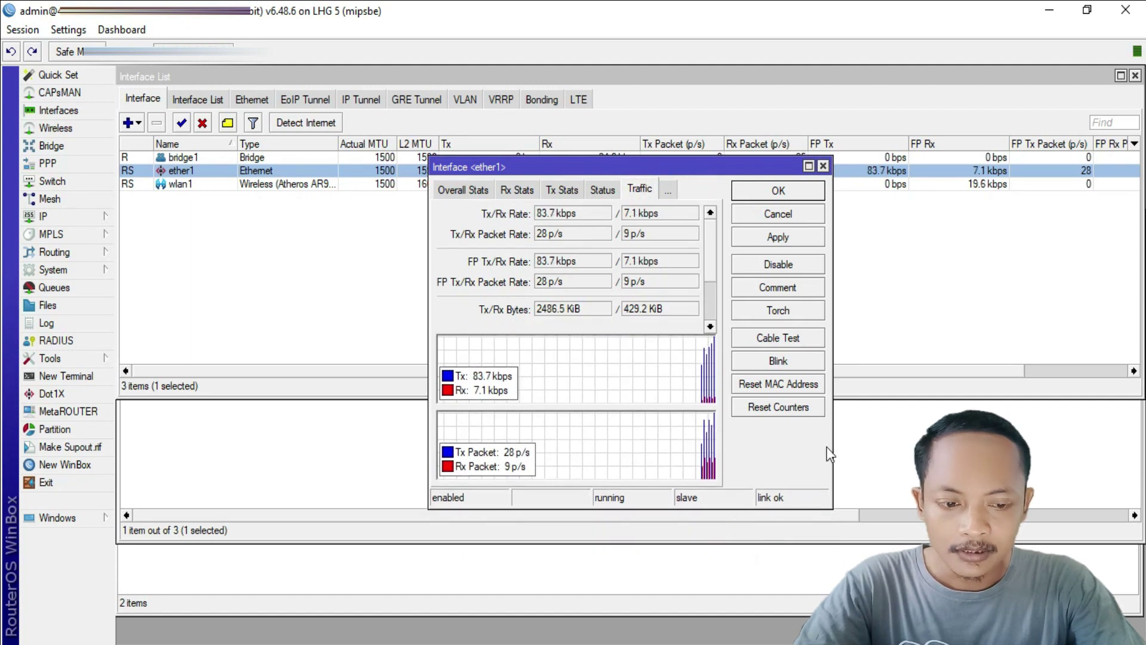
drag(830, 450, 1014, 451)
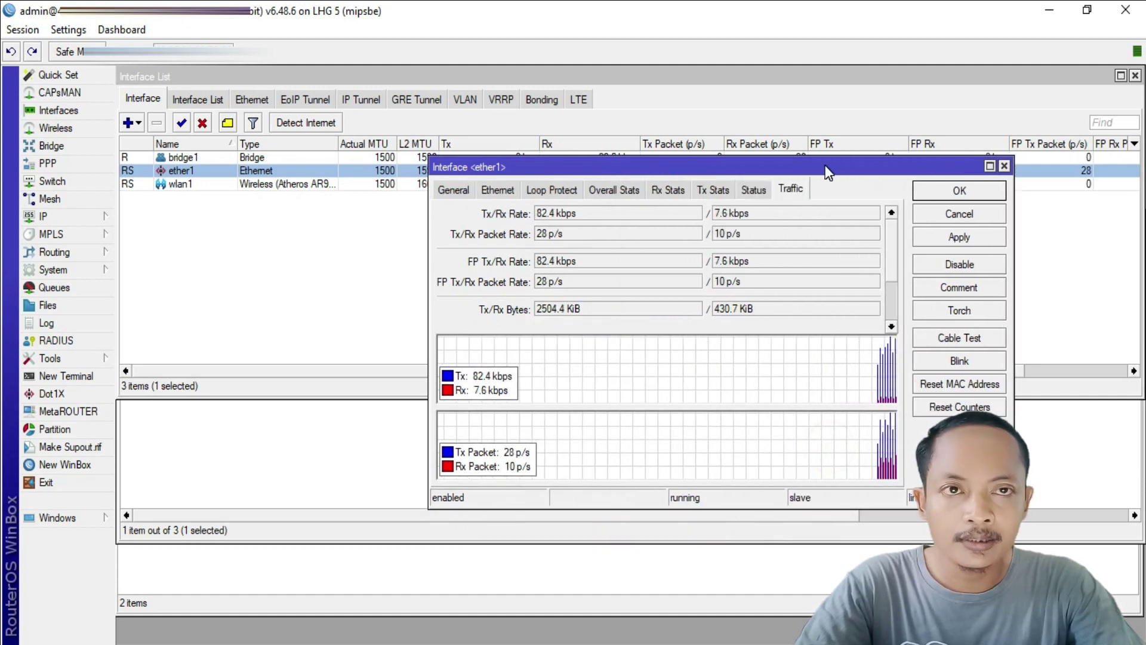
drag(717, 166, 715, 232)
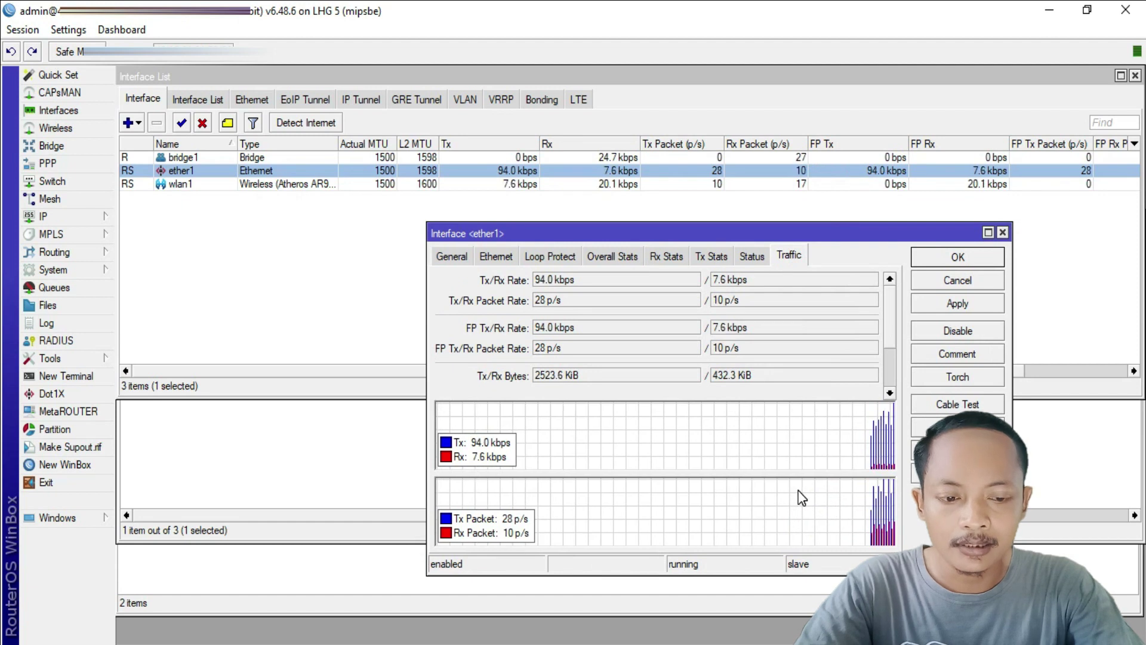
Test internet connectivity by pinging 8.8.8.8 from a new terminal, and close the ether1 details.
click(67, 376)
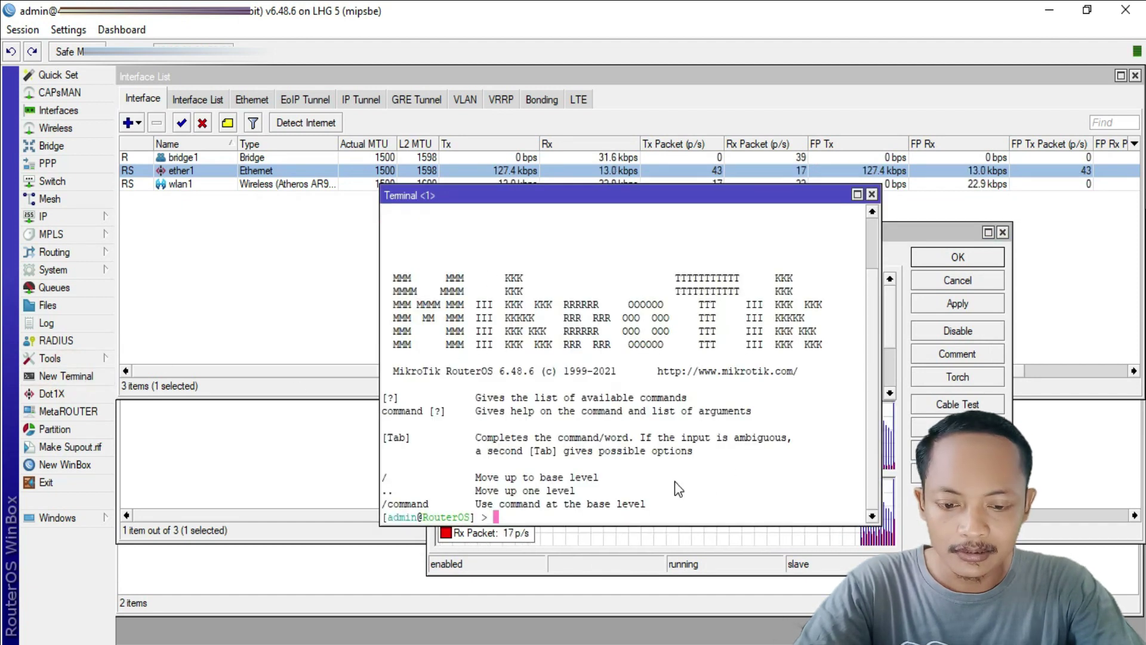
text(ping)
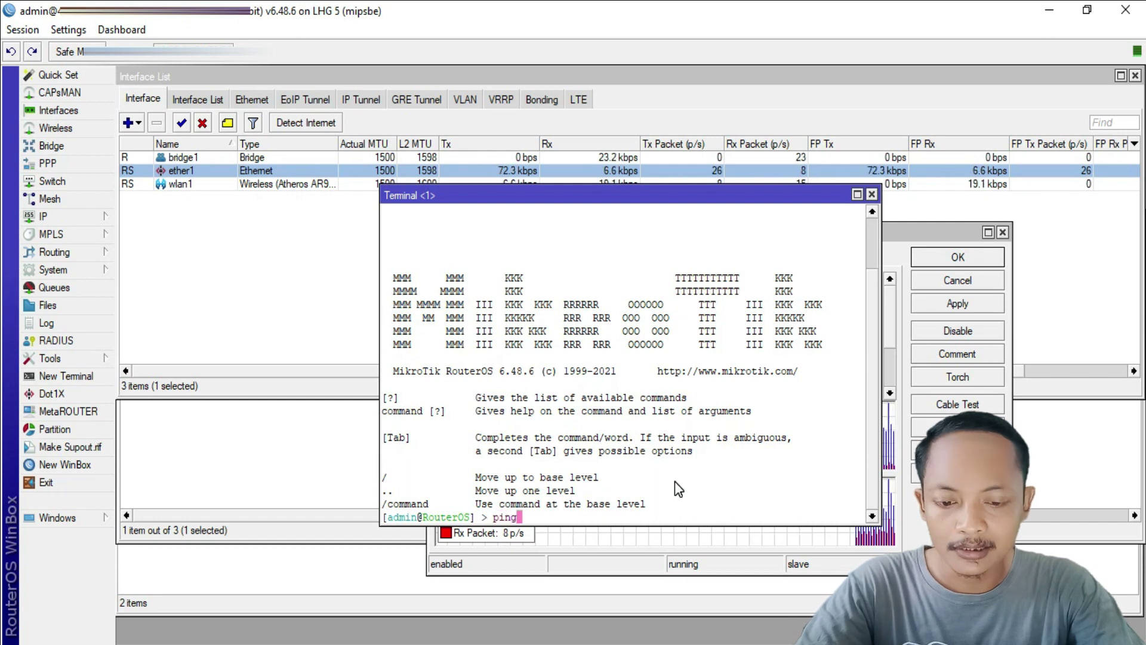
text( 8.8.8.8)
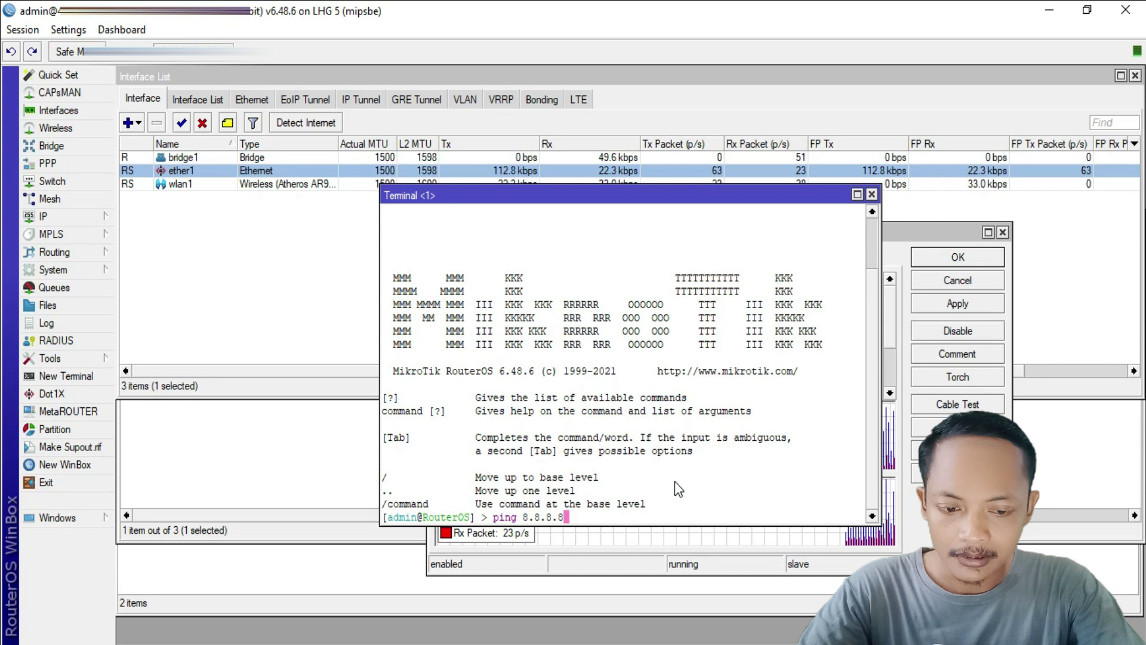
key(Return)
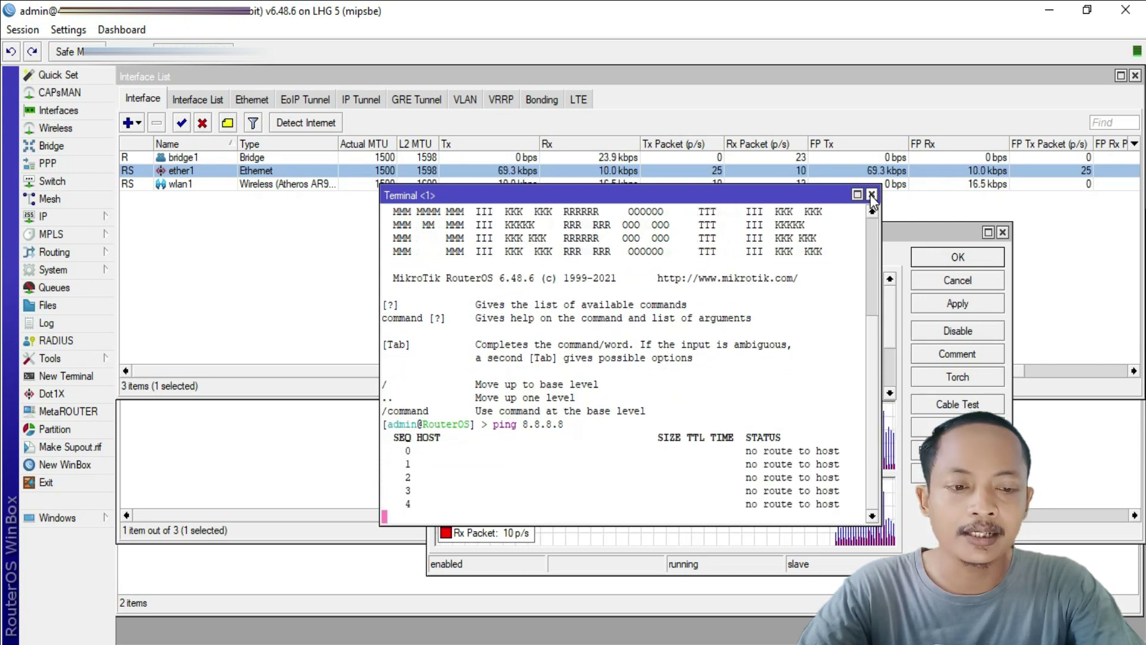
click(978, 260)
drag(783, 195, 919, 172)
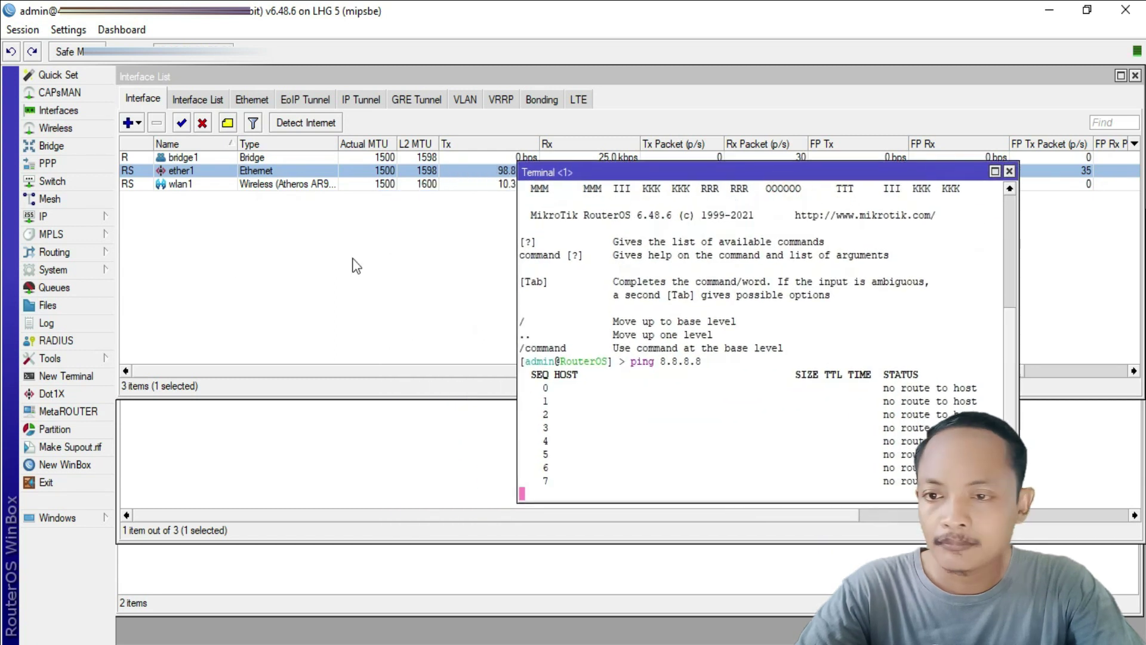
In Quick Set, switch the bridge's address acquisition to Automatic and enter the person's name as the router identity.
click(70, 77)
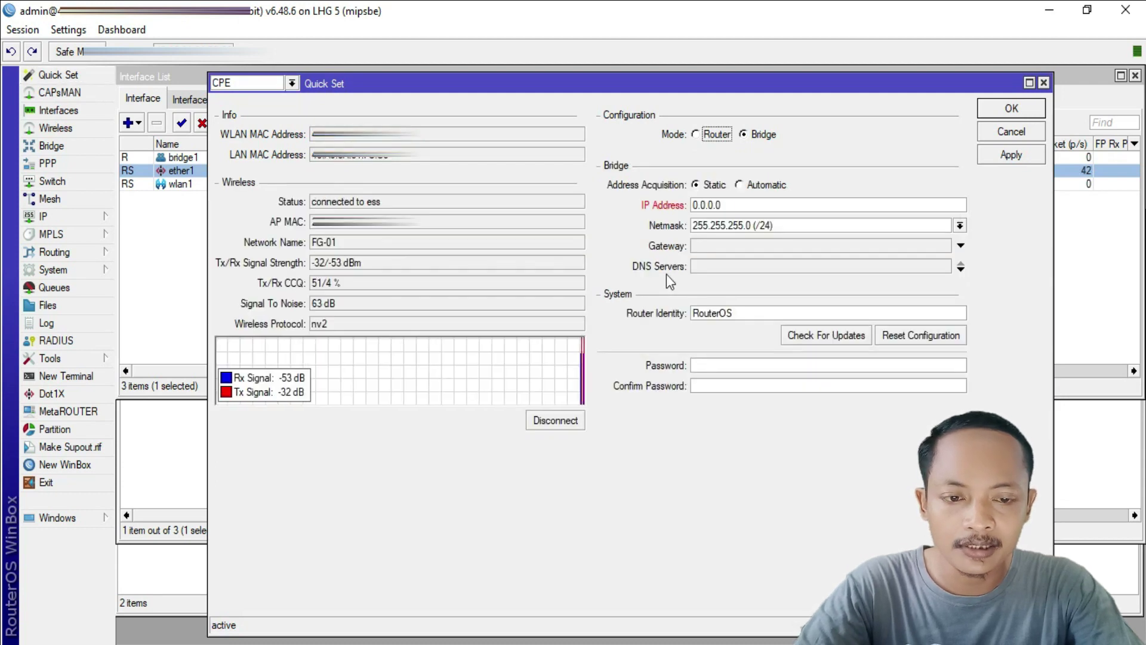
click(756, 188)
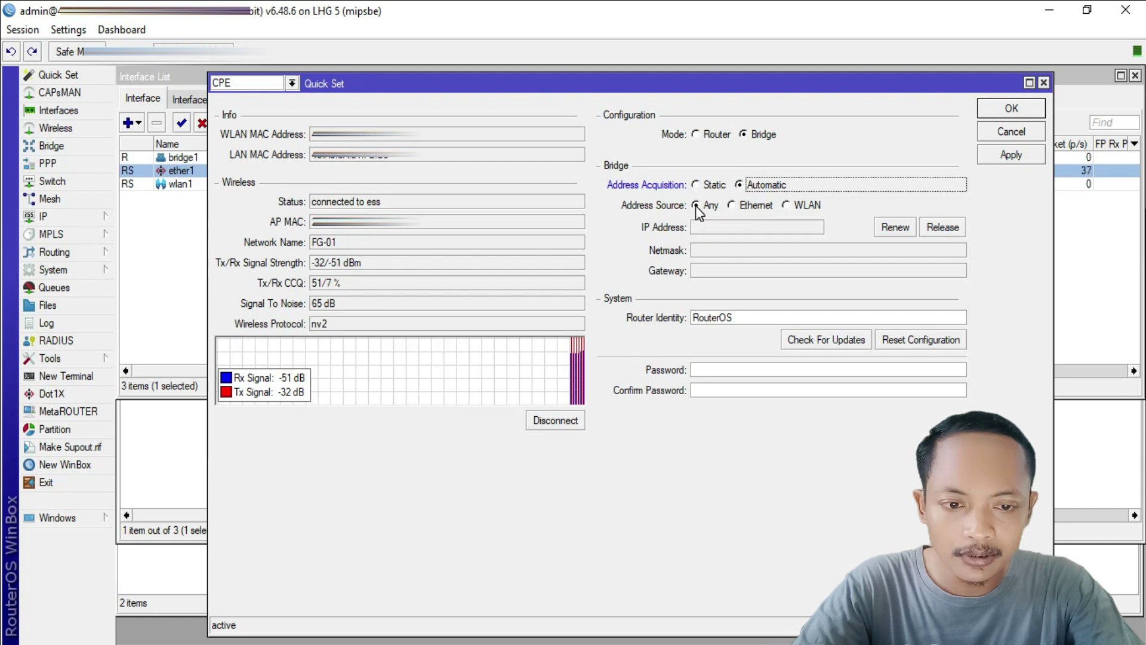
double_click(742, 318)
text(JO)
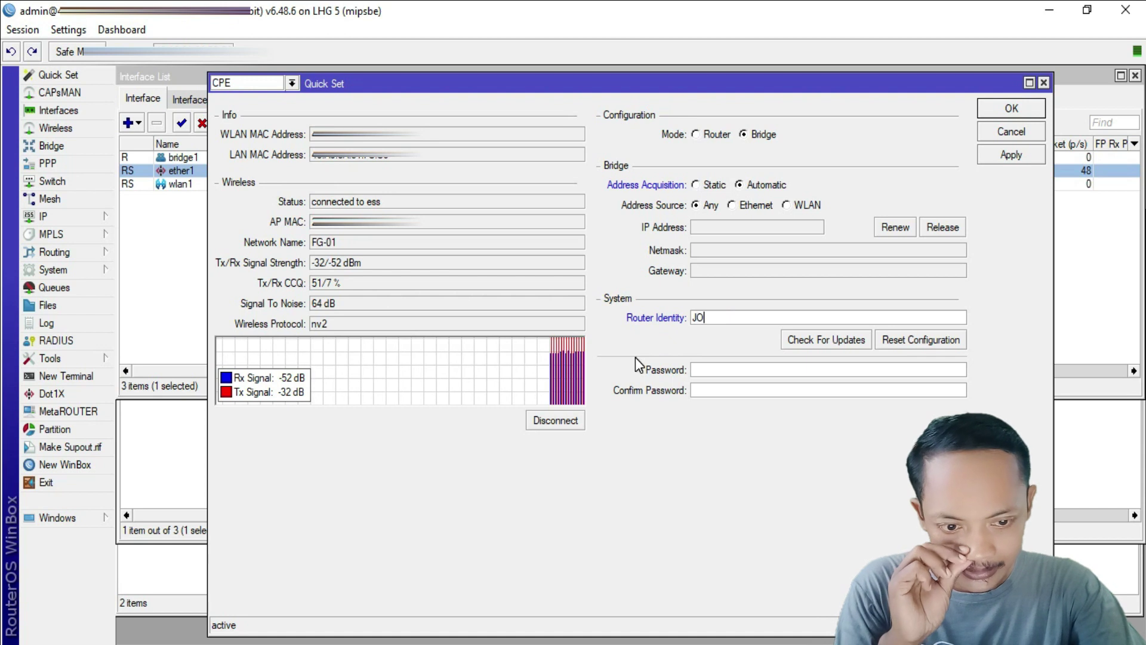
text(NI)
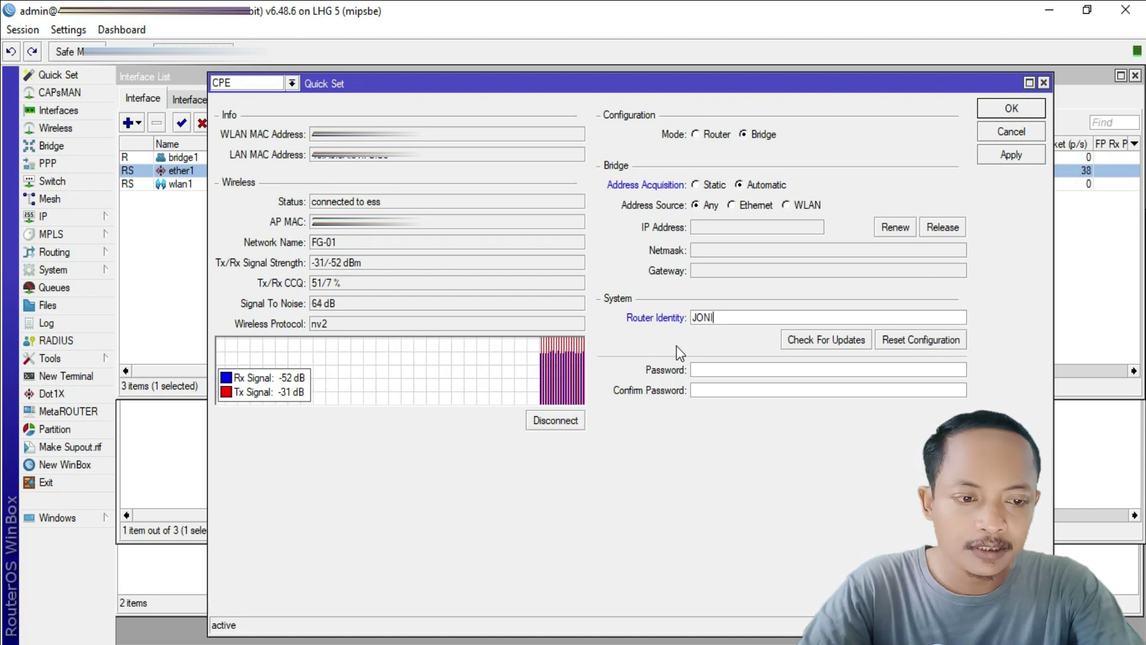
Renew the bridge's automatic address, apply the Quick Set configuration and close it.
click(896, 227)
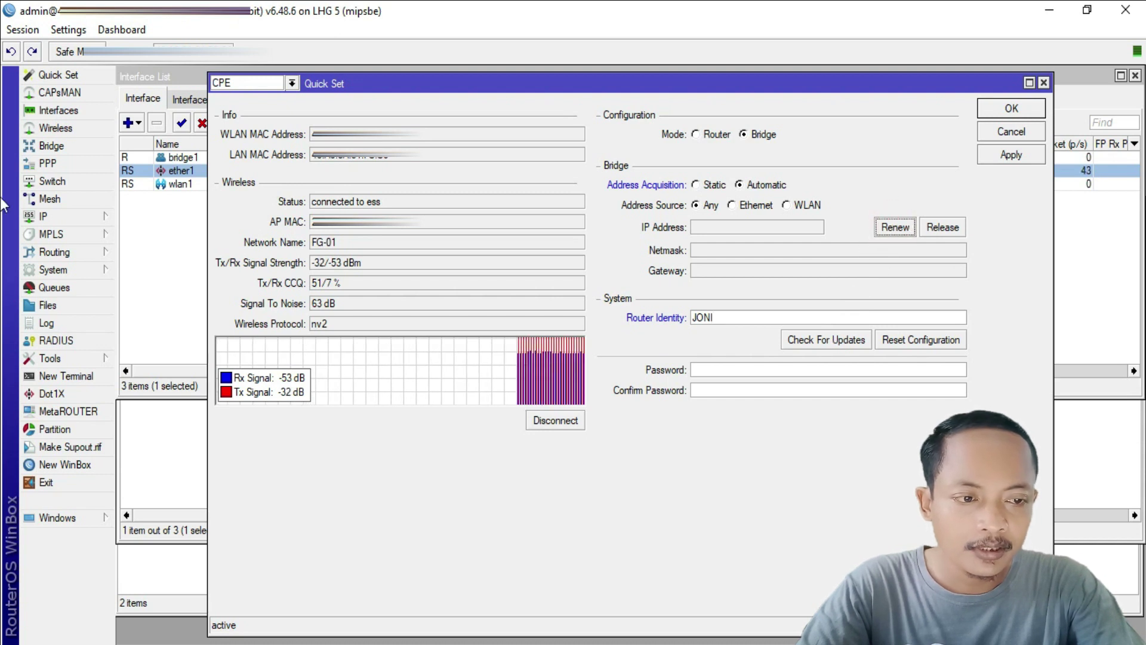
click(1013, 156)
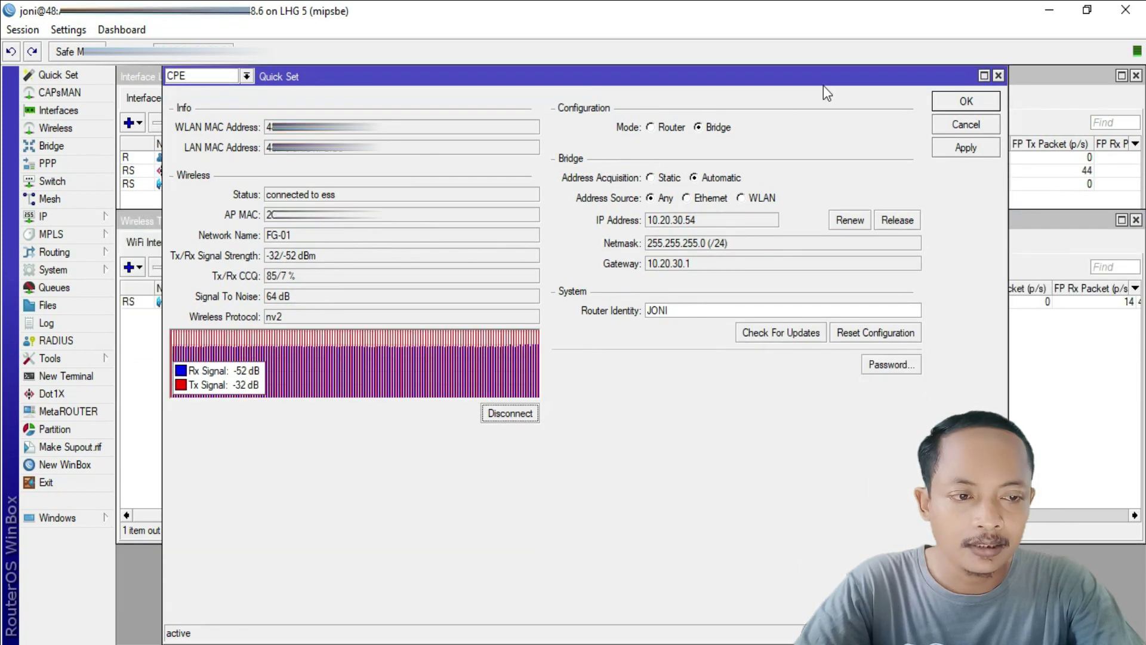
click(999, 76)
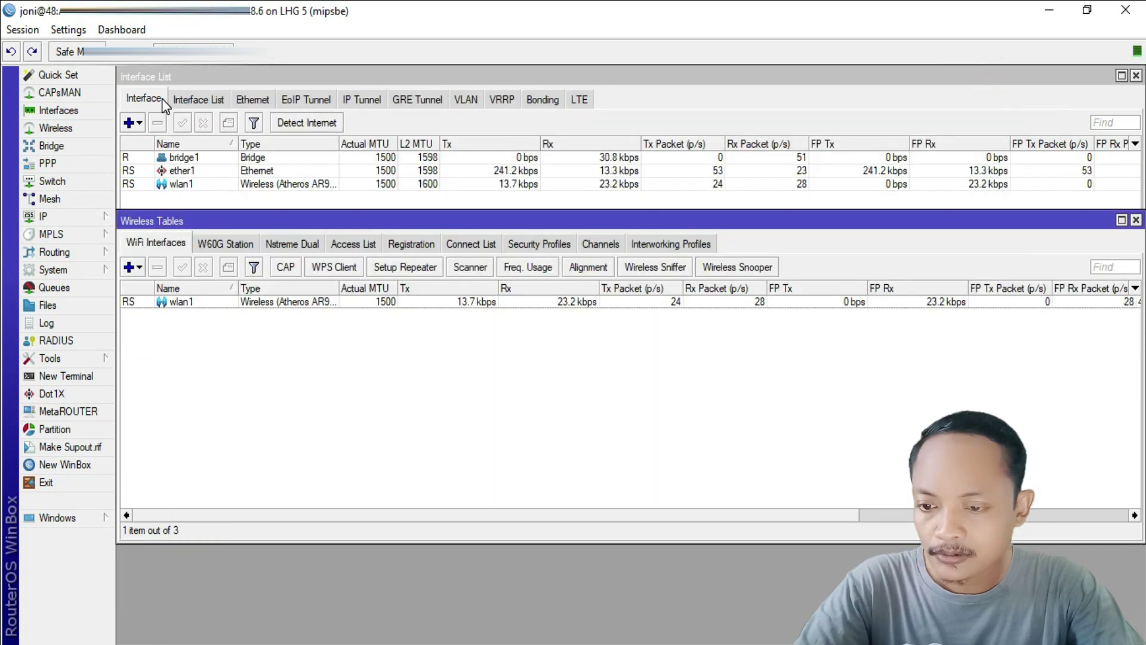
Test internet connectivity by pinging 8.8.8.8 from a new terminal opened after the addressing change, and stop the ping.
click(167, 302)
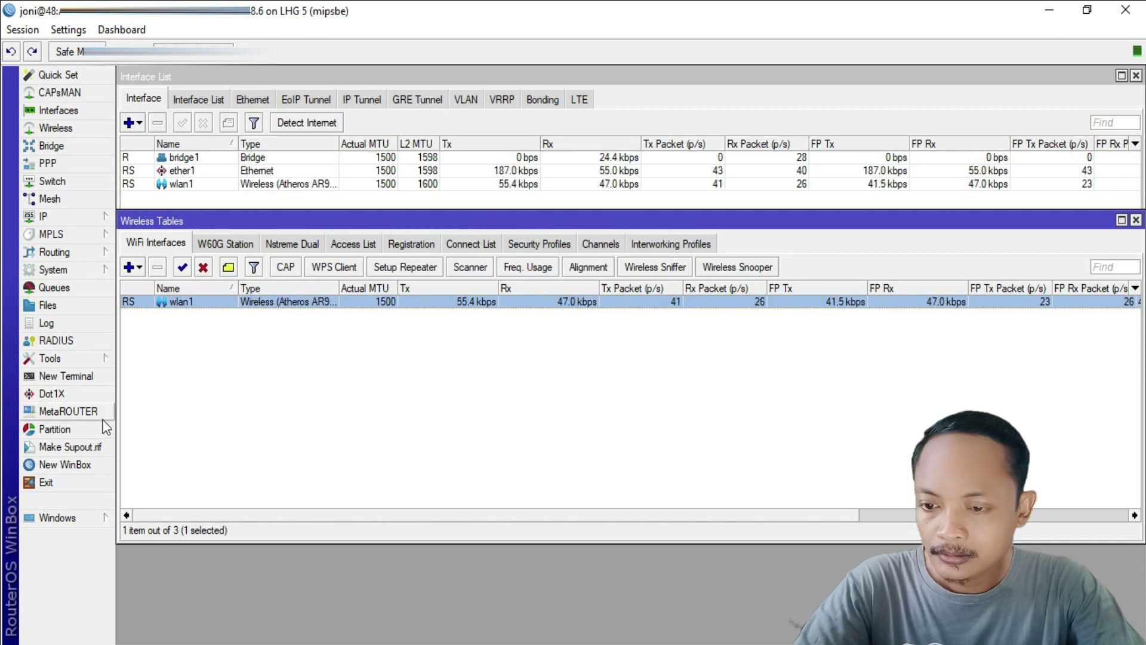
click(73, 376)
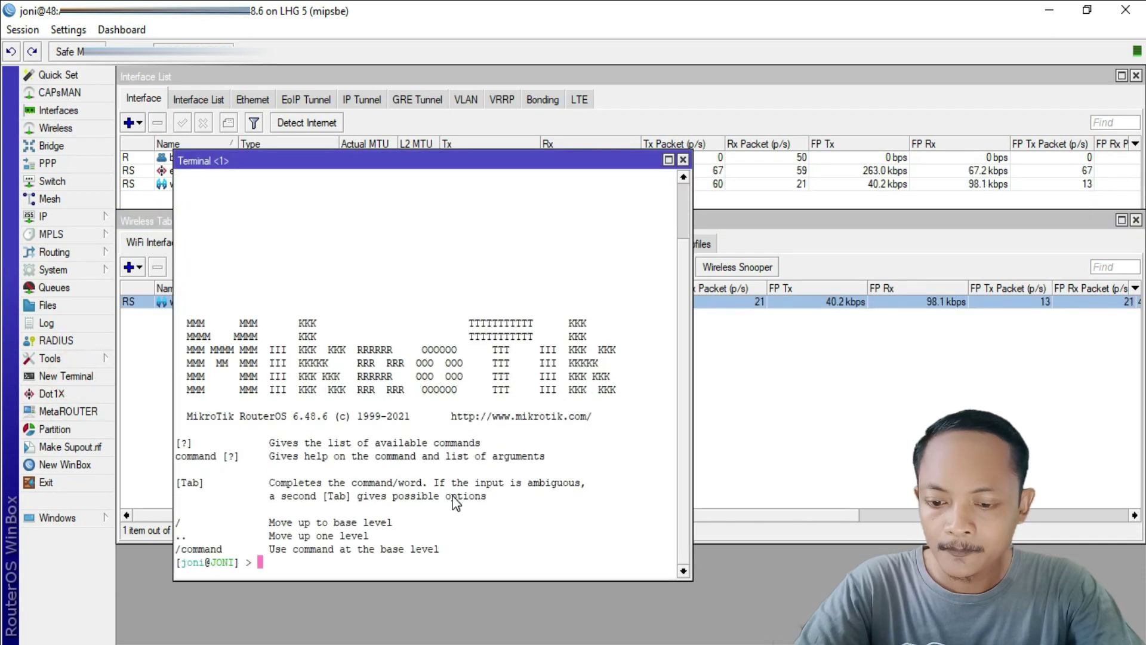
text(ping)
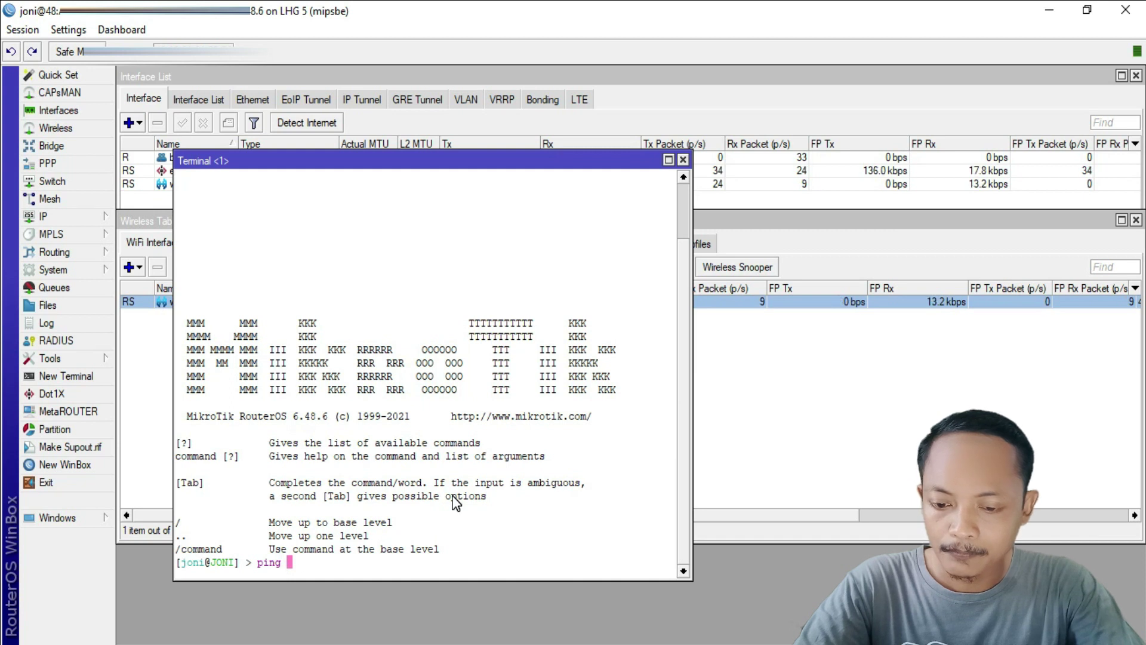
text( 8.8.8.8)
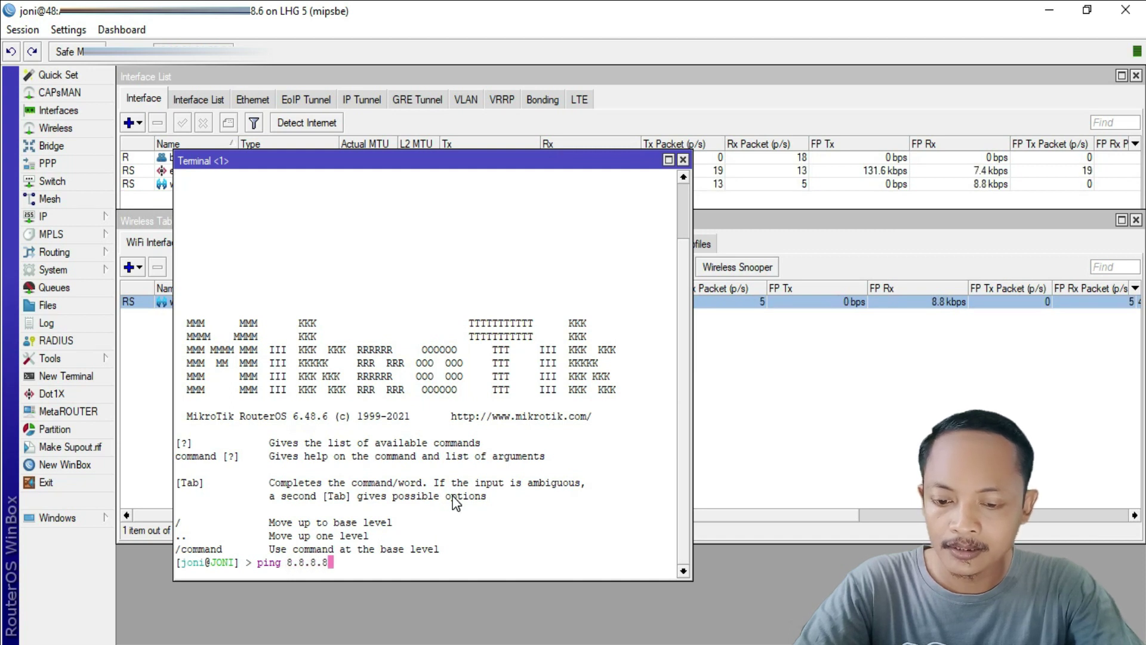
key(Return)
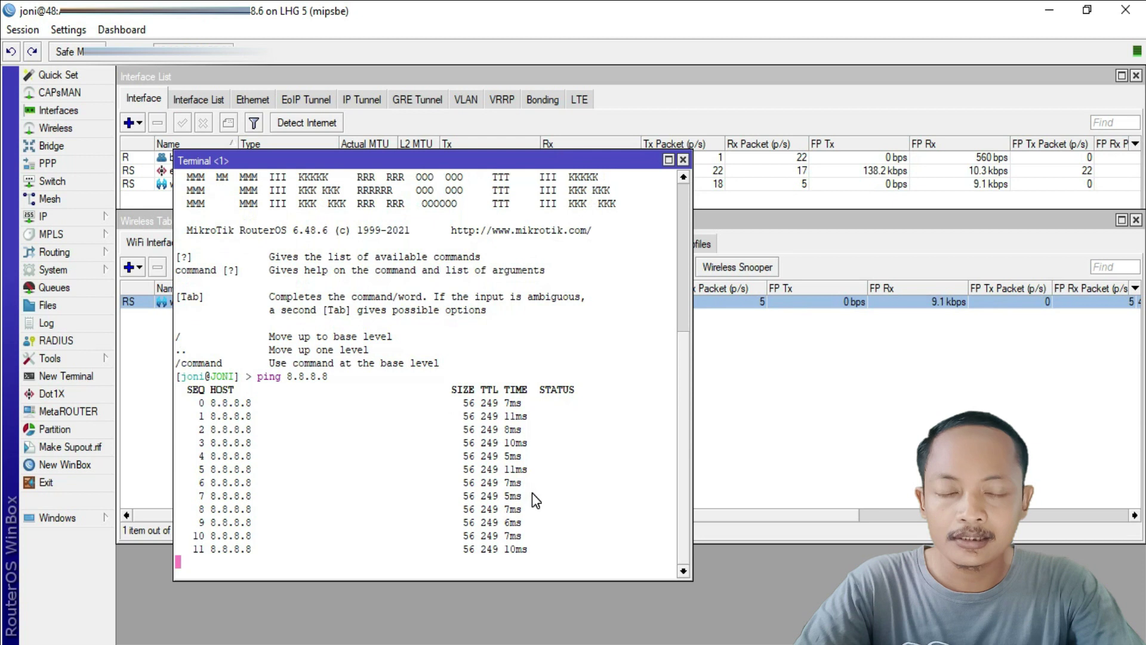
key(ctrl+c)
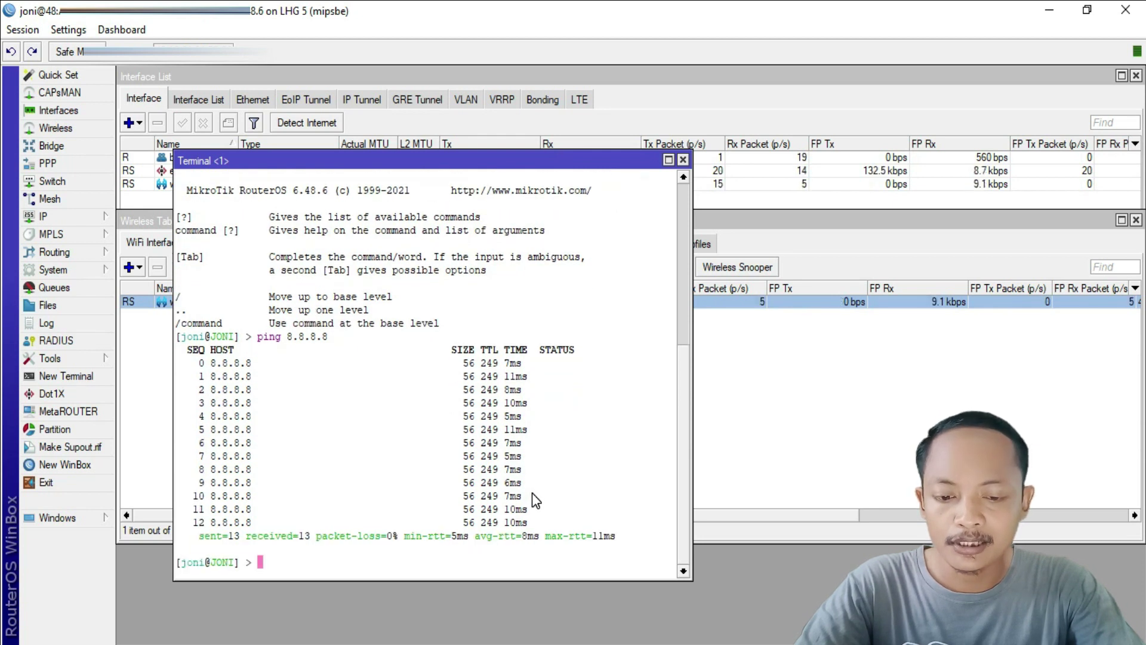
Test name resolution and internet access by pinging google.com in the same terminal, and stop the ping.
text(ping)
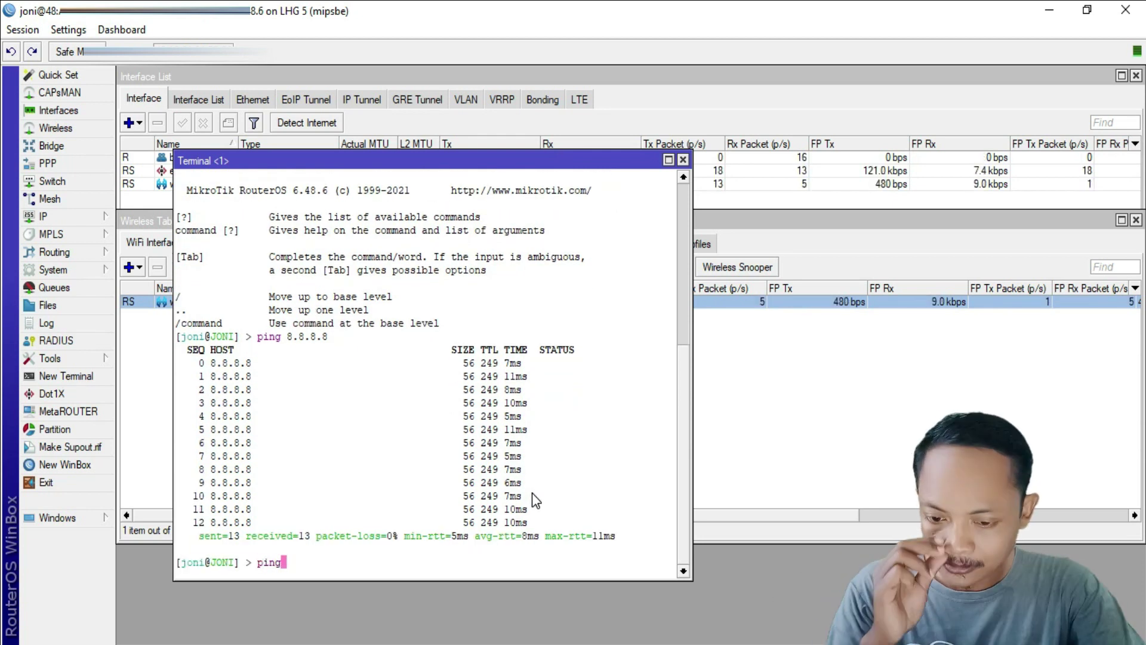
text( goo)
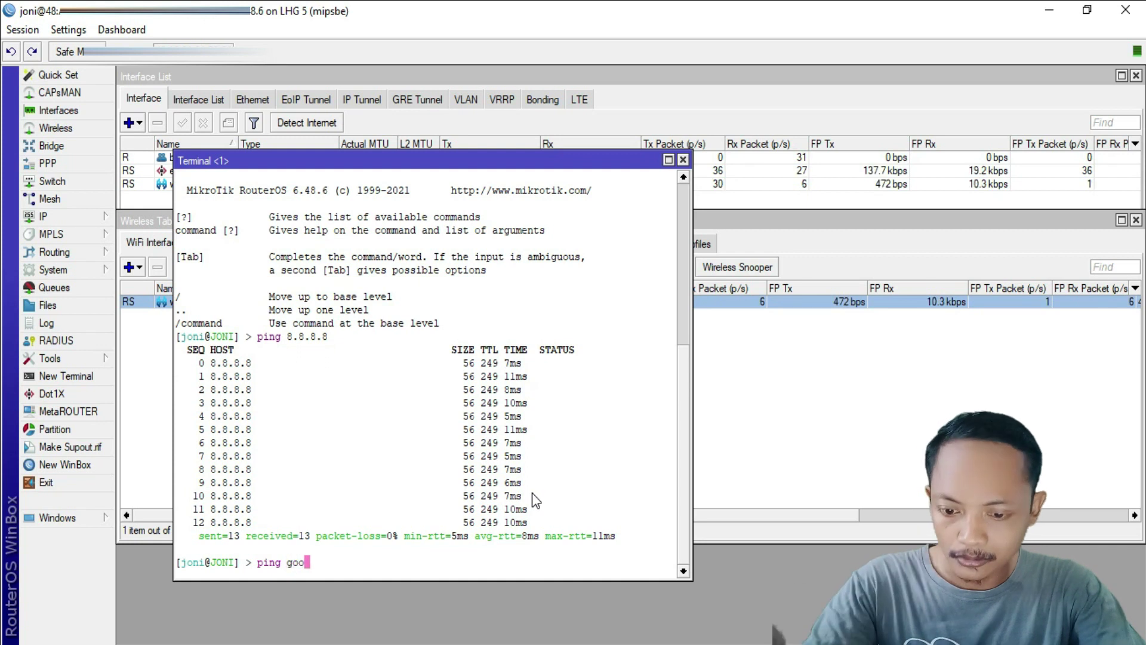
text(gle.com)
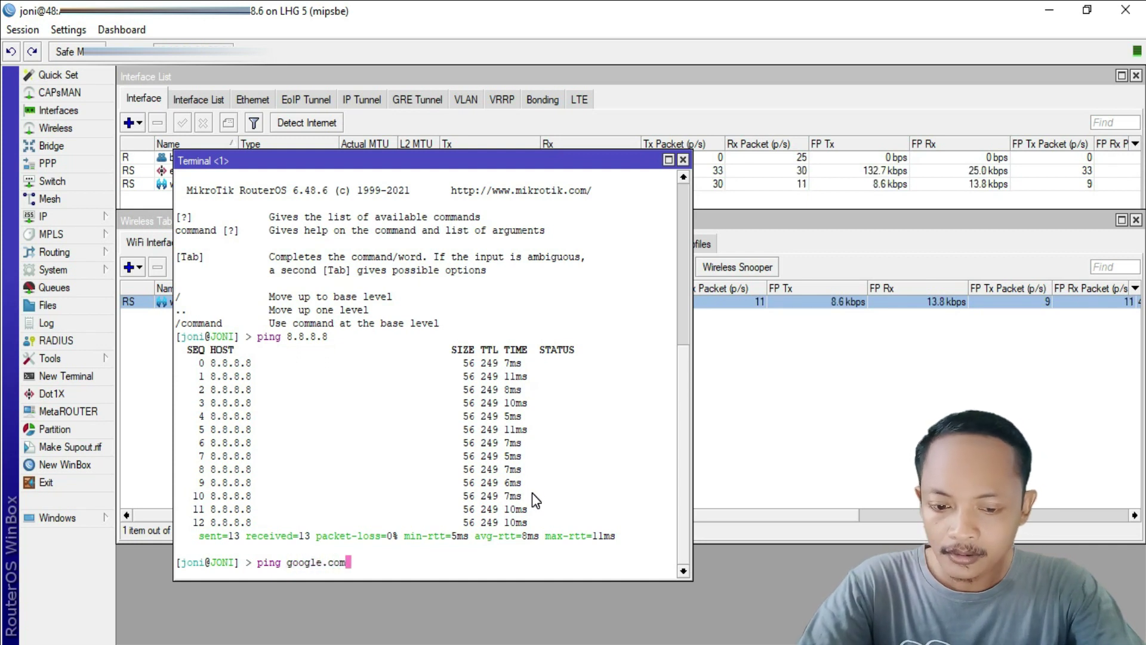
key(Return)
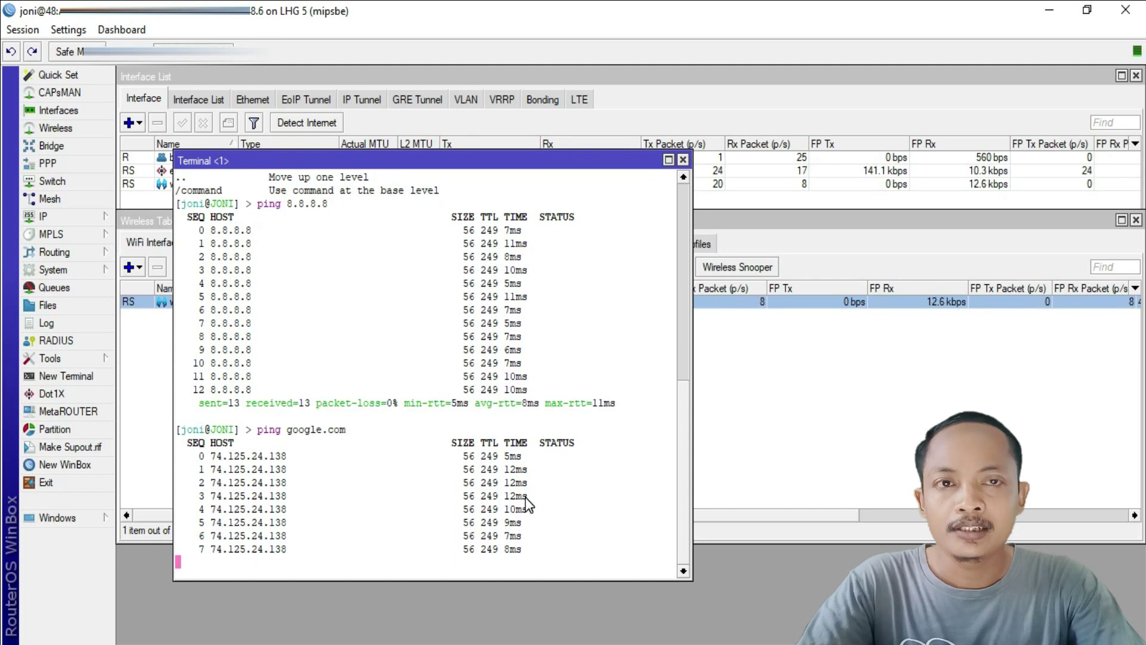
key(ctrl+c)
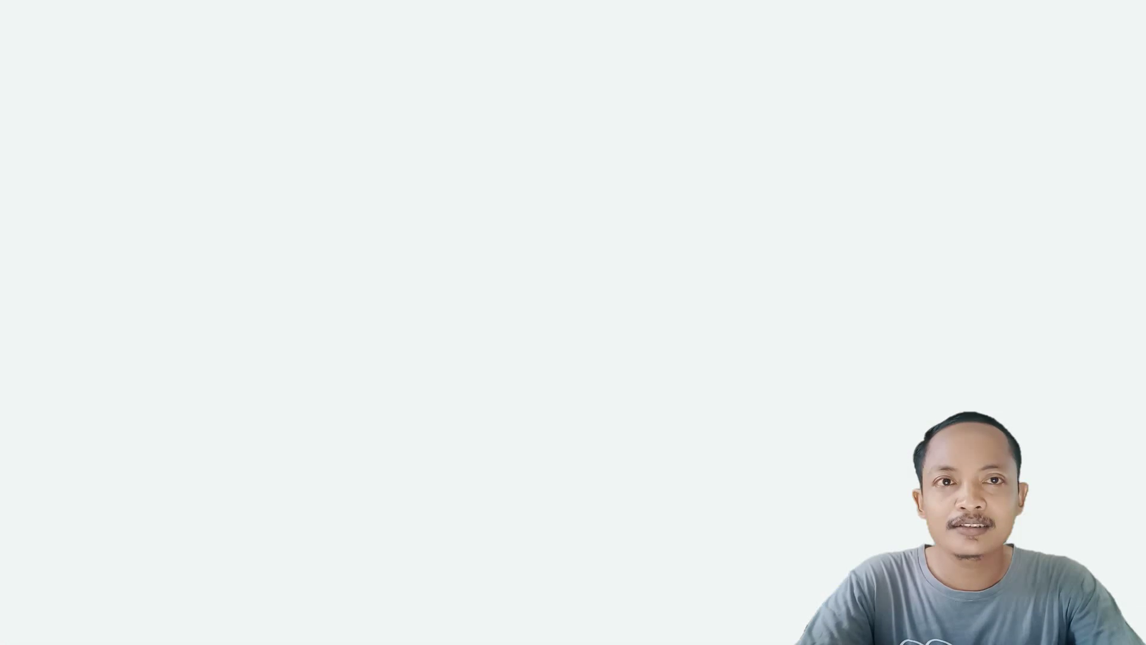